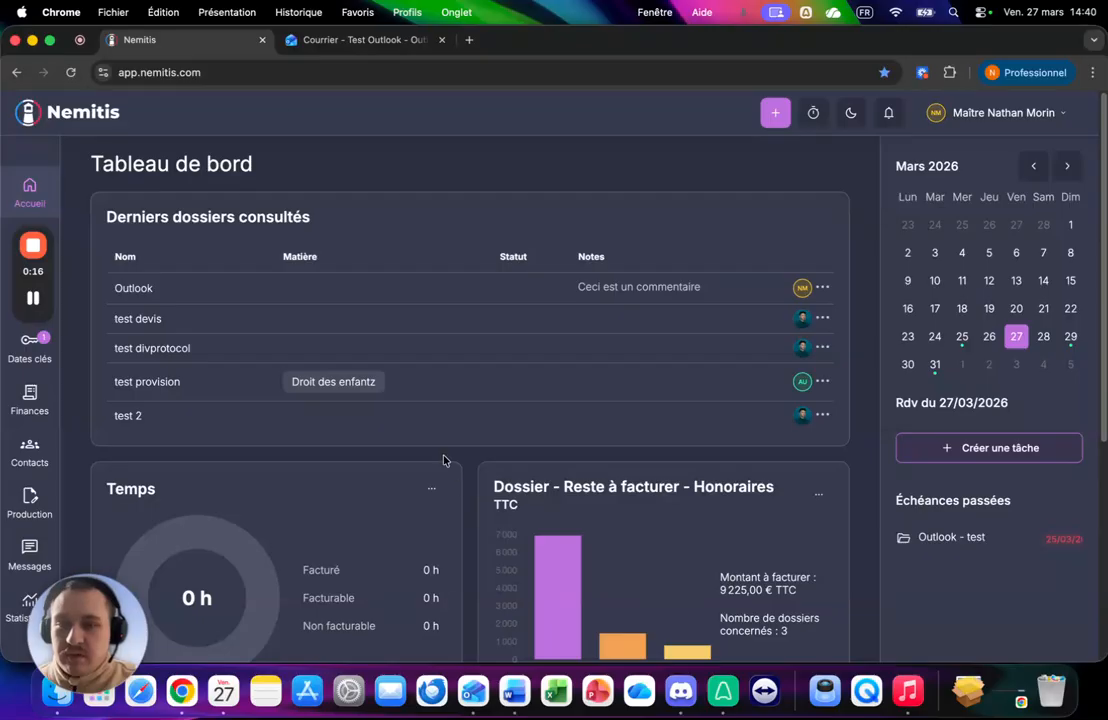
Switch to Outlook, open the "Facture" email from last week and launch the Nemitis add-in on it.
{"action": "left_click", "coordinate": [330, 42]}
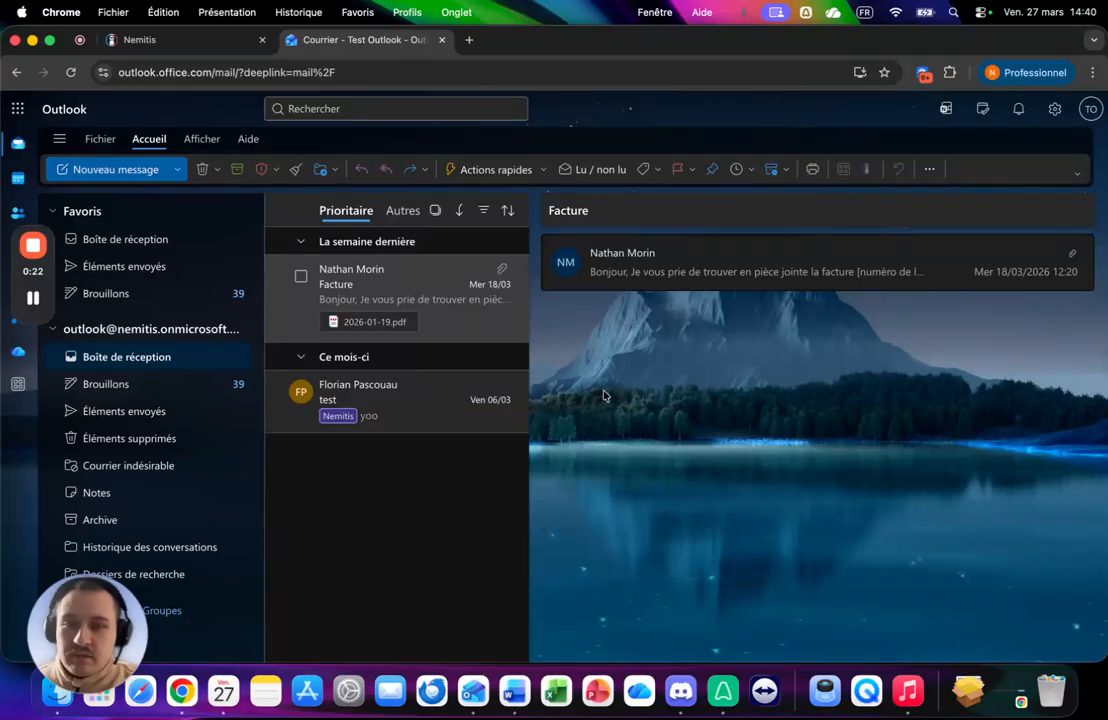
{"action": "left_click", "coordinate": [398, 280]}
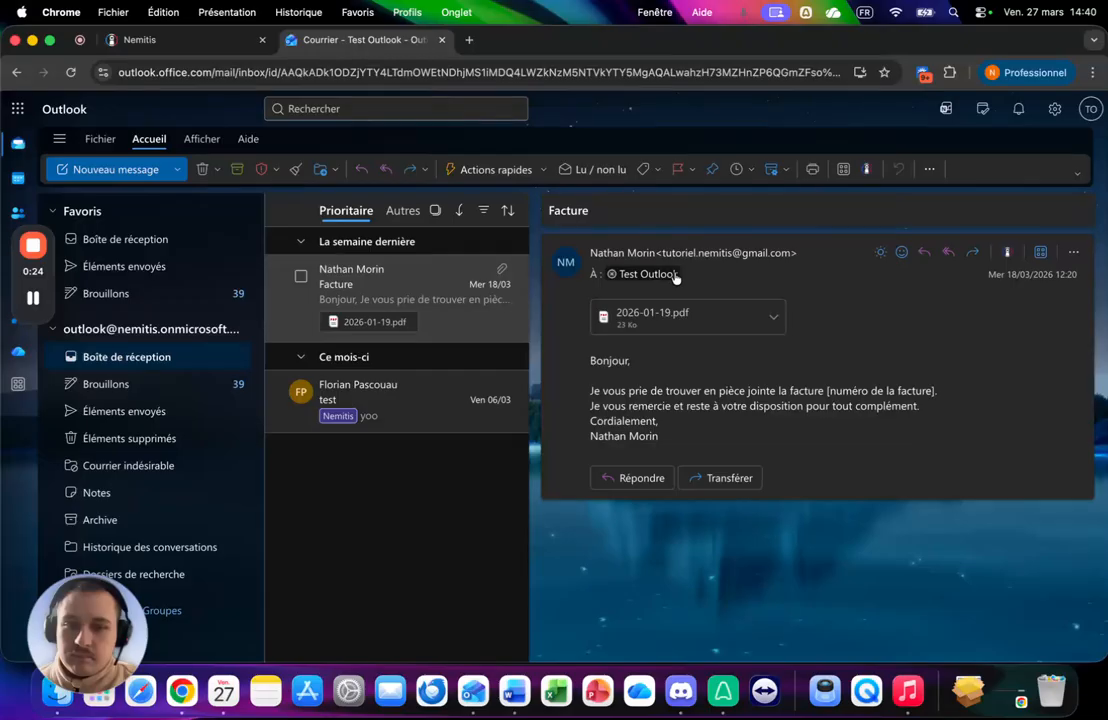
{"action": "left_click", "coordinate": [1009, 253]}
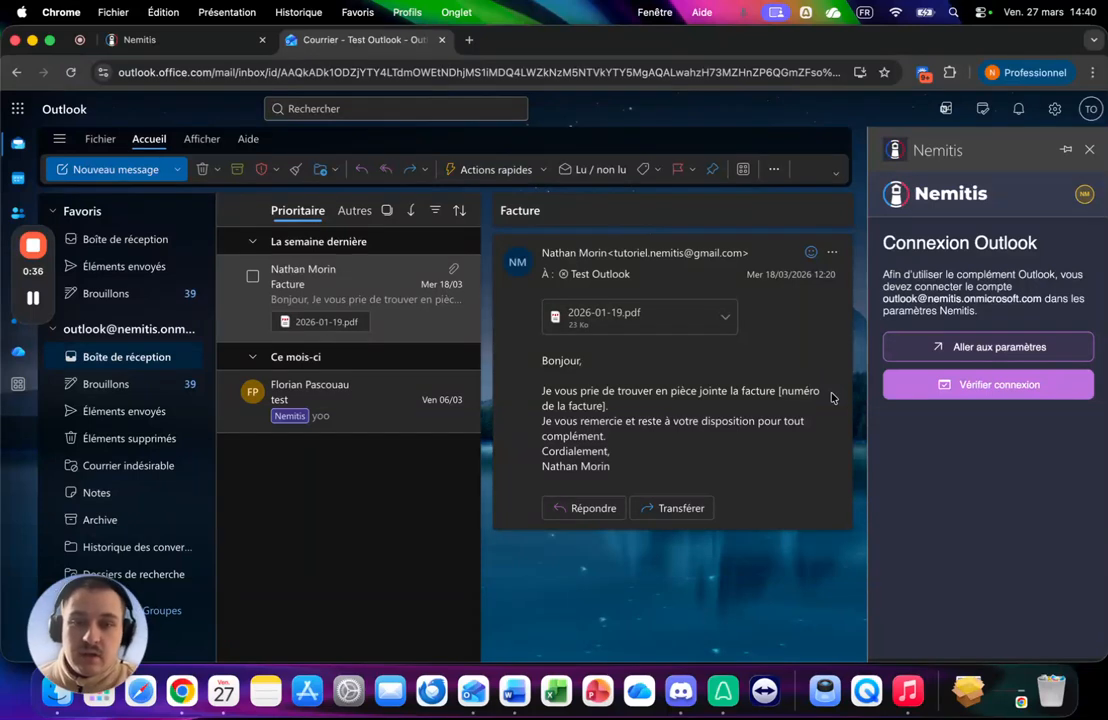
Connect the "Test Outlook" Microsoft account to the Outlook add-in from the Nemitis email settings.
{"action": "left_click", "coordinate": [1017, 345]}
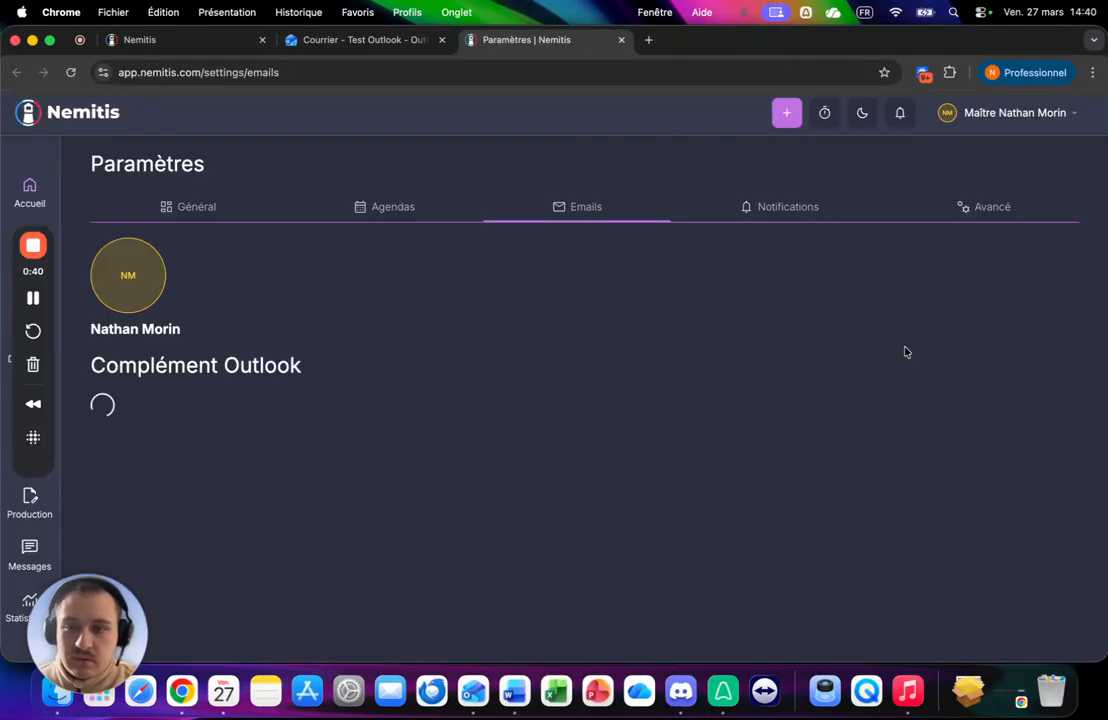
{"action": "left_click", "coordinate": [152, 408]}
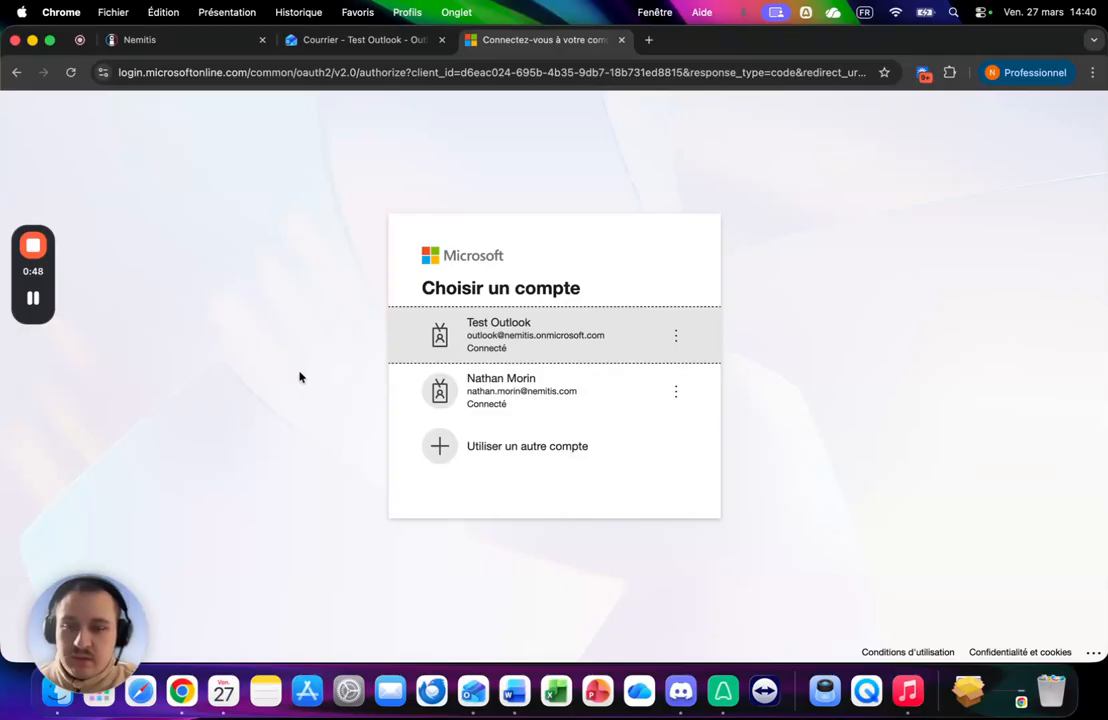
{"action": "left_click", "coordinate": [522, 334]}
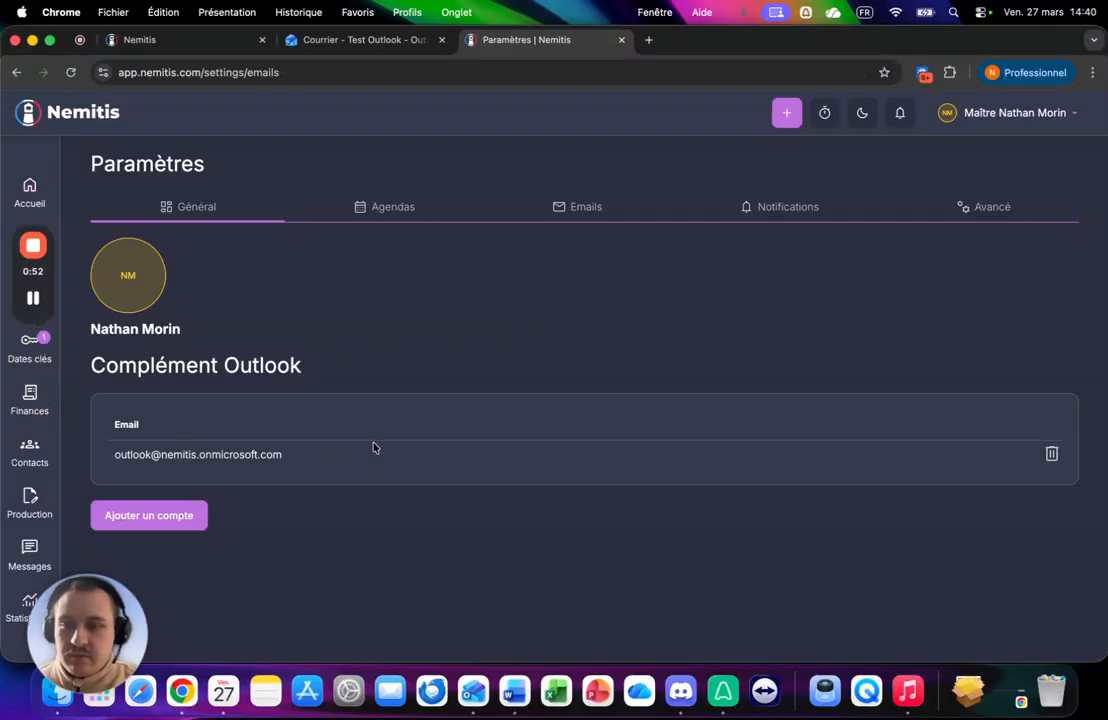
Return to Outlook, verify the account connection in the Nemitis add-in and pin the add-in pane.
{"action": "left_click", "coordinate": [318, 41]}
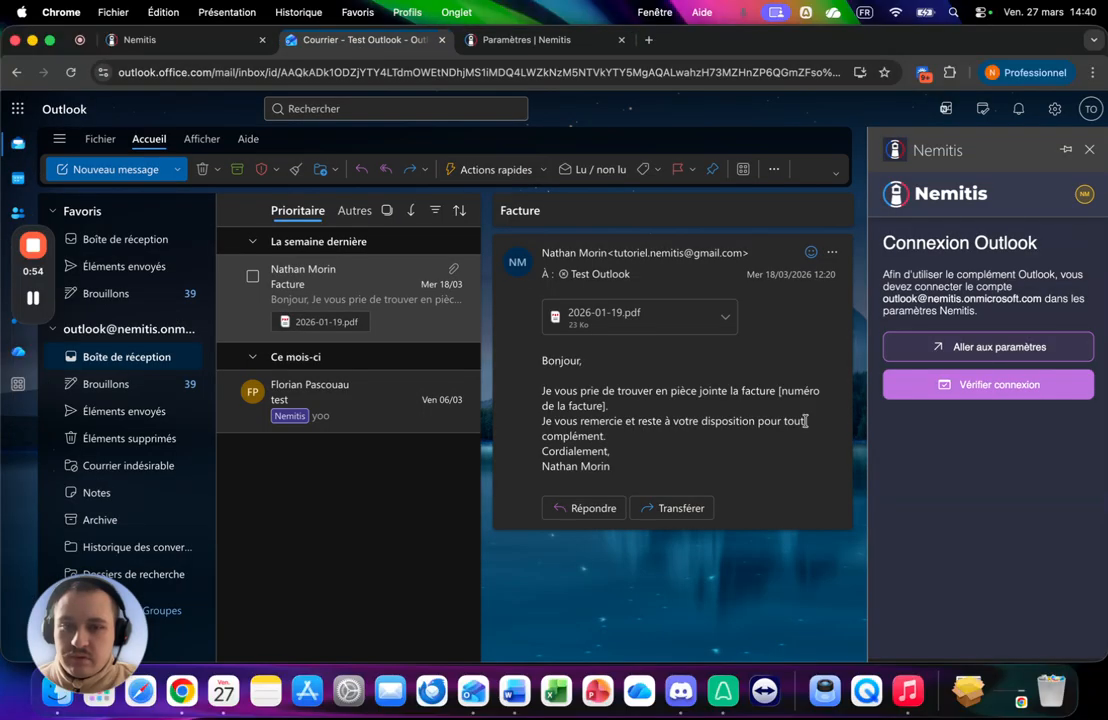
{"action": "left_click", "coordinate": [988, 388]}
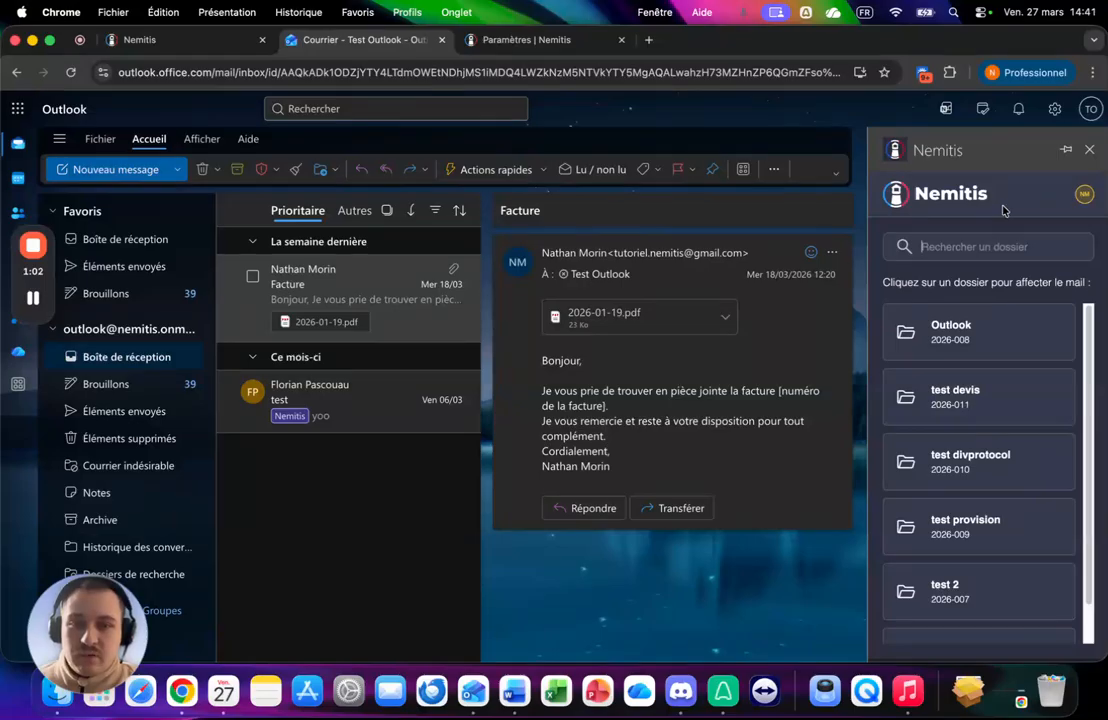
{"action": "left_click", "coordinate": [1064, 152]}
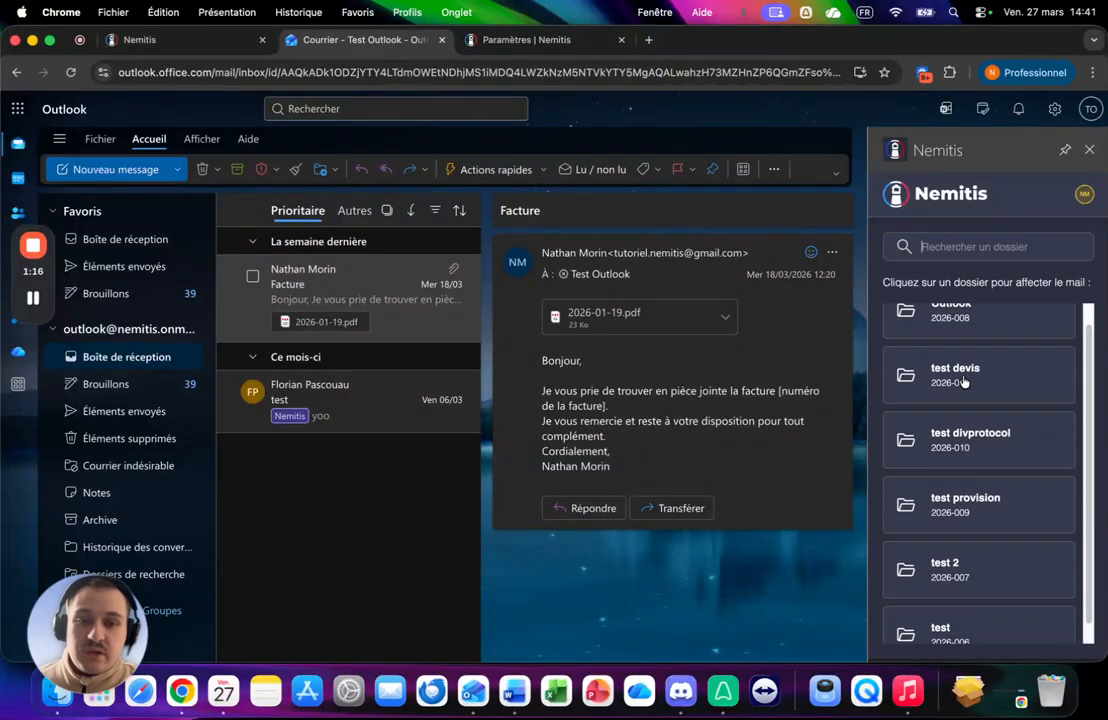
Choose the Outlook 2026-008 dossier for the email and name its .eml file "Mail test", keeping the Correspondances location.
{"action": "left_click", "coordinate": [948, 326]}
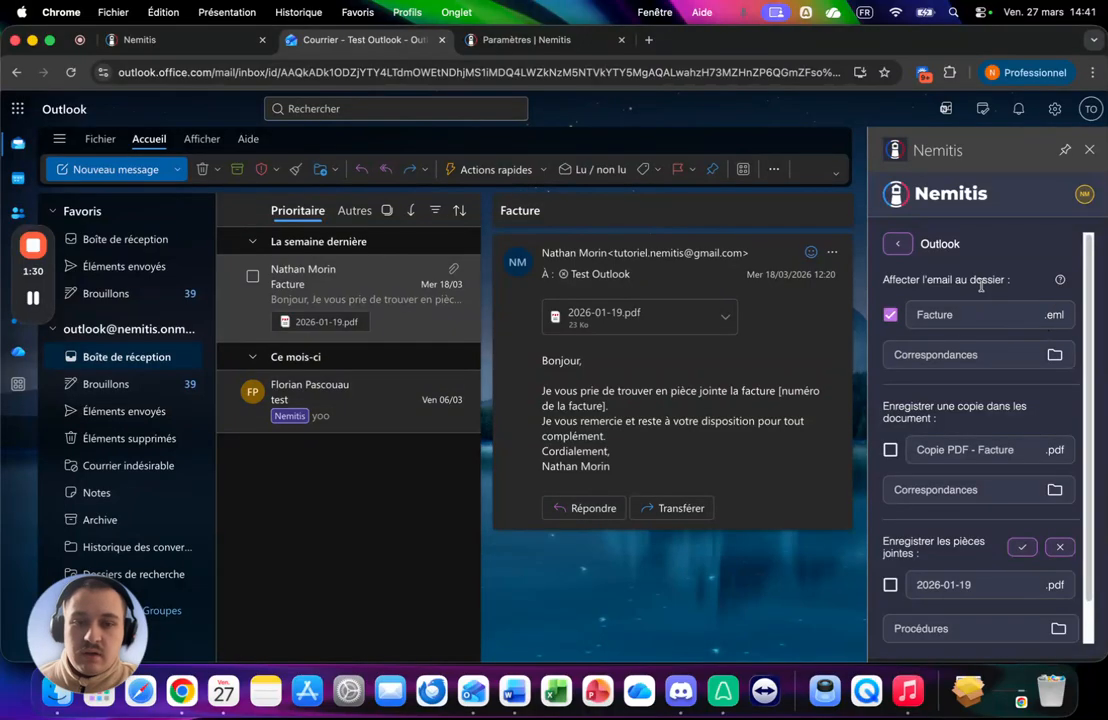
{"action": "left_click_drag", "start_coordinate": [920, 314], "coordinate": [963, 314]}
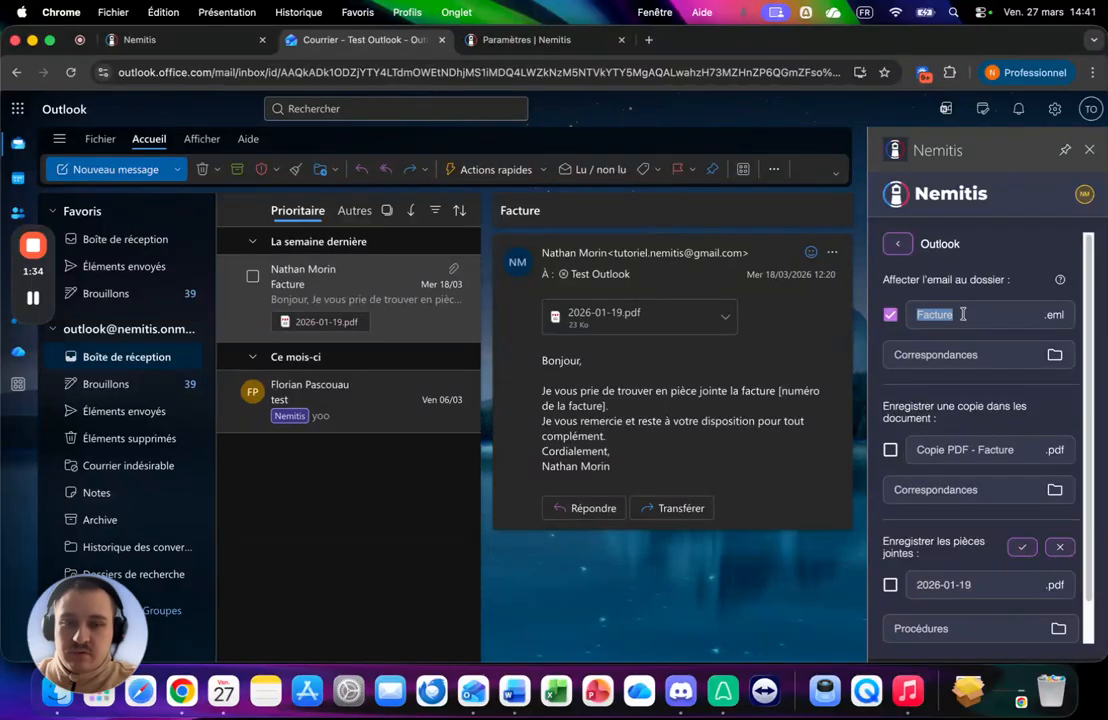
{"action": "type", "text": "Mail test"}
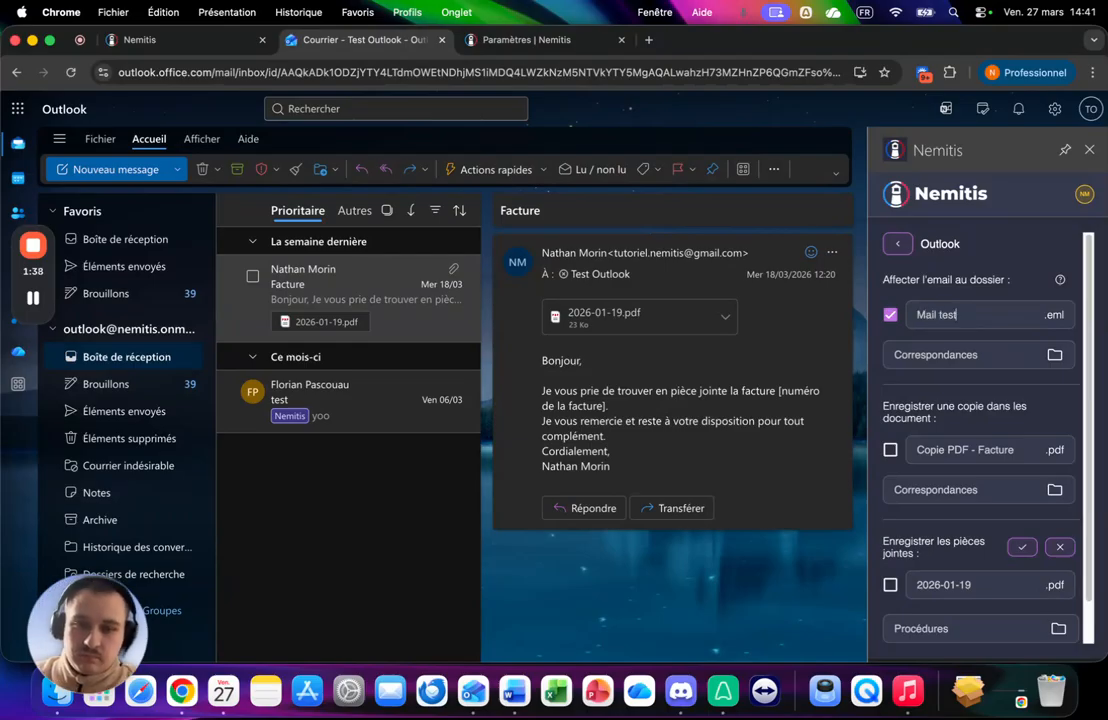
{"action": "left_click", "coordinate": [957, 355]}
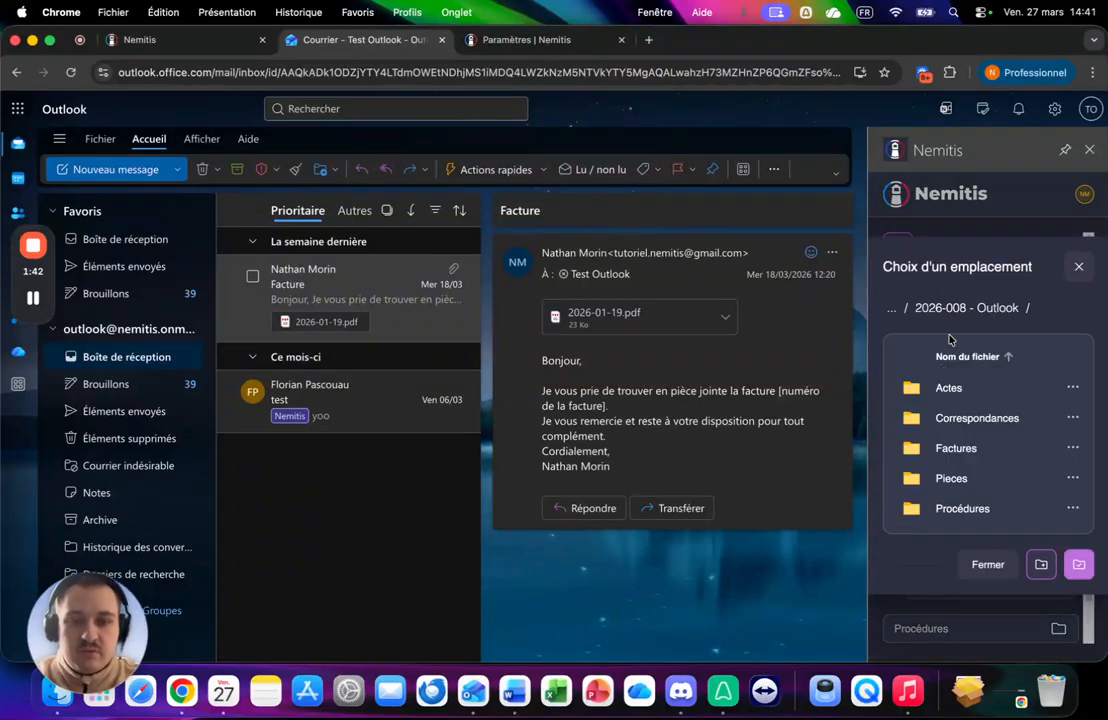
{"action": "left_click", "coordinate": [987, 565]}
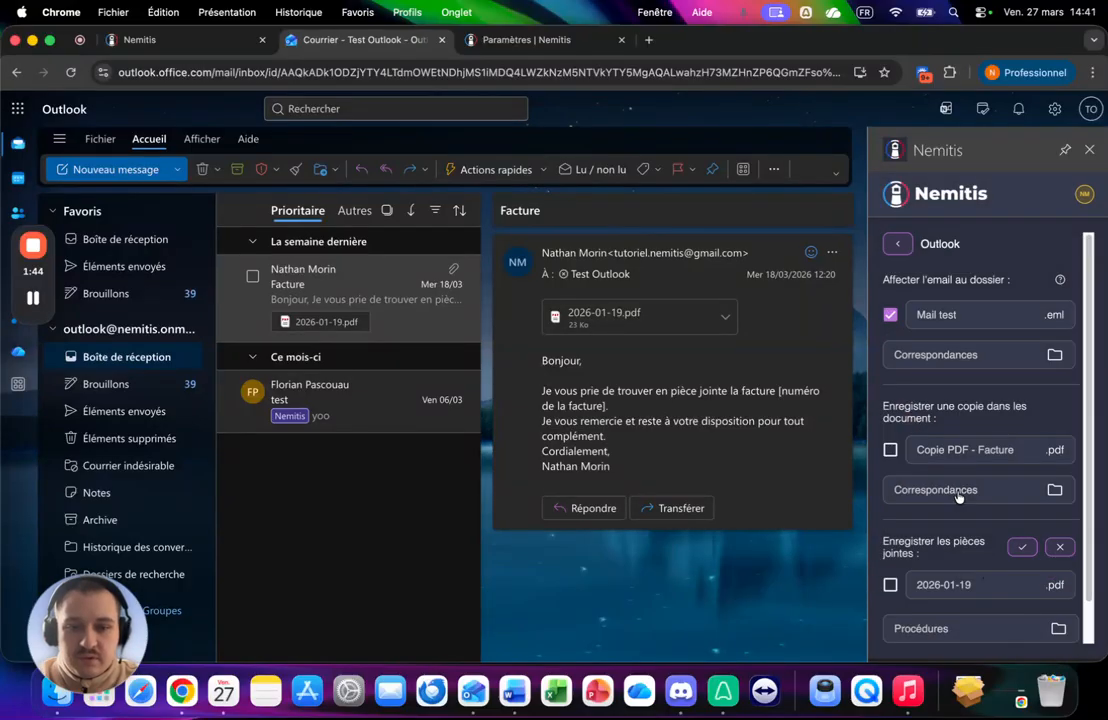
Enable saving a PDF copy of the email in Correspondances under the name "Copie PDF - Facture".
{"action": "scroll", "coordinate": [944, 432], "scroll_direction": "down", "scroll_amount": 2}
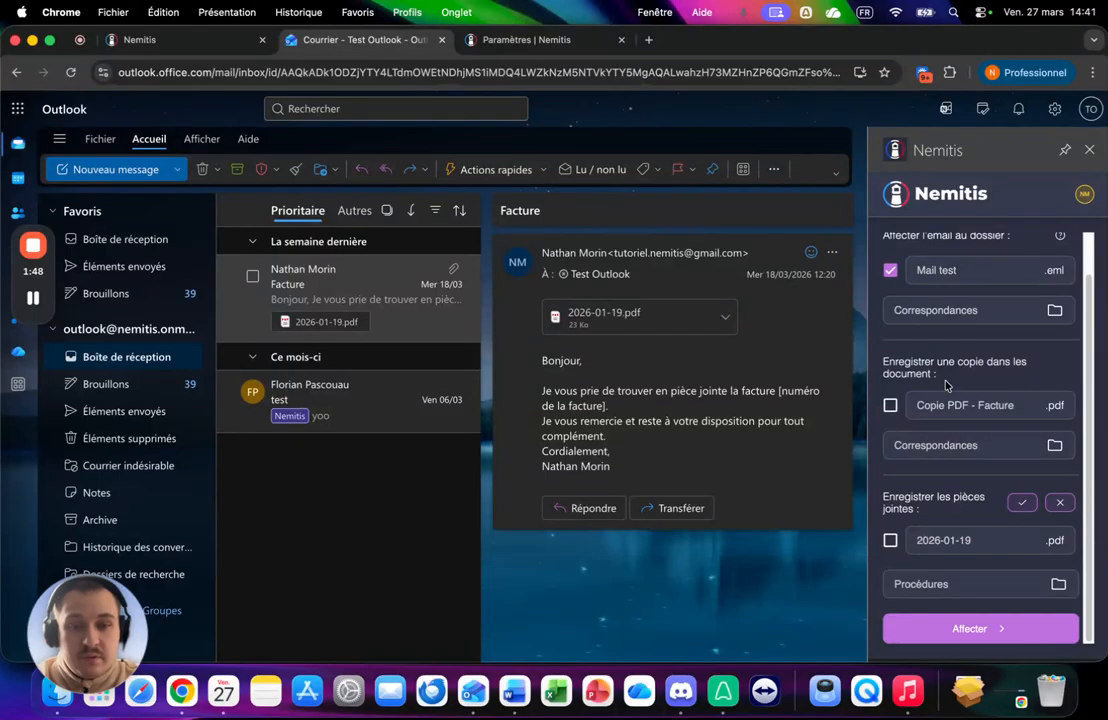
{"action": "left_click", "coordinate": [893, 405]}
{"action": "triple_click", "coordinate": [989, 405]}
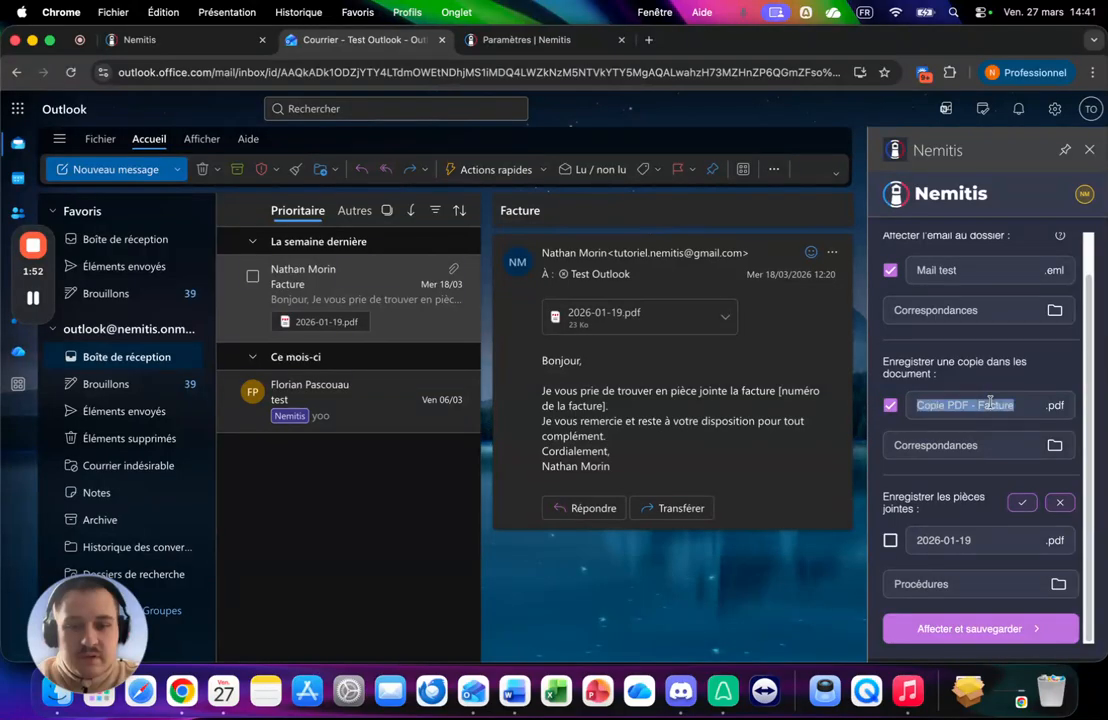
{"action": "left_click", "coordinate": [966, 471]}
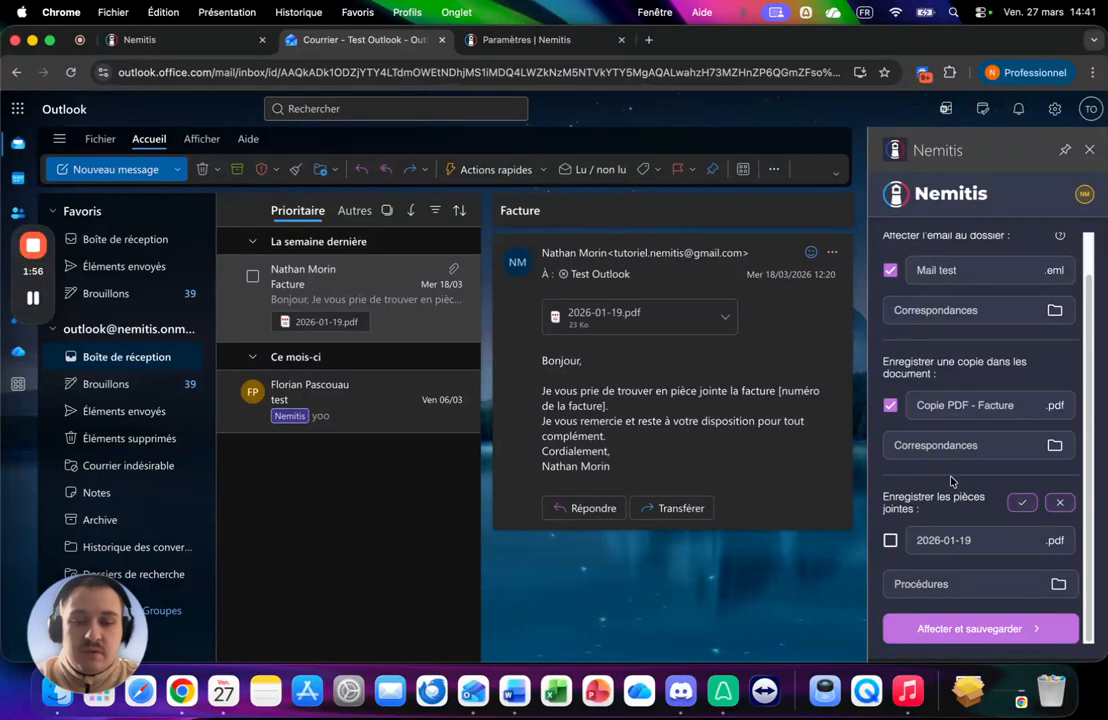
Include the 2026-01-19.pdf attachment with Procédures as its location, and assign and save the email to the dossier.
{"action": "left_click", "coordinate": [889, 541]}
{"action": "left_click", "coordinate": [889, 541]}
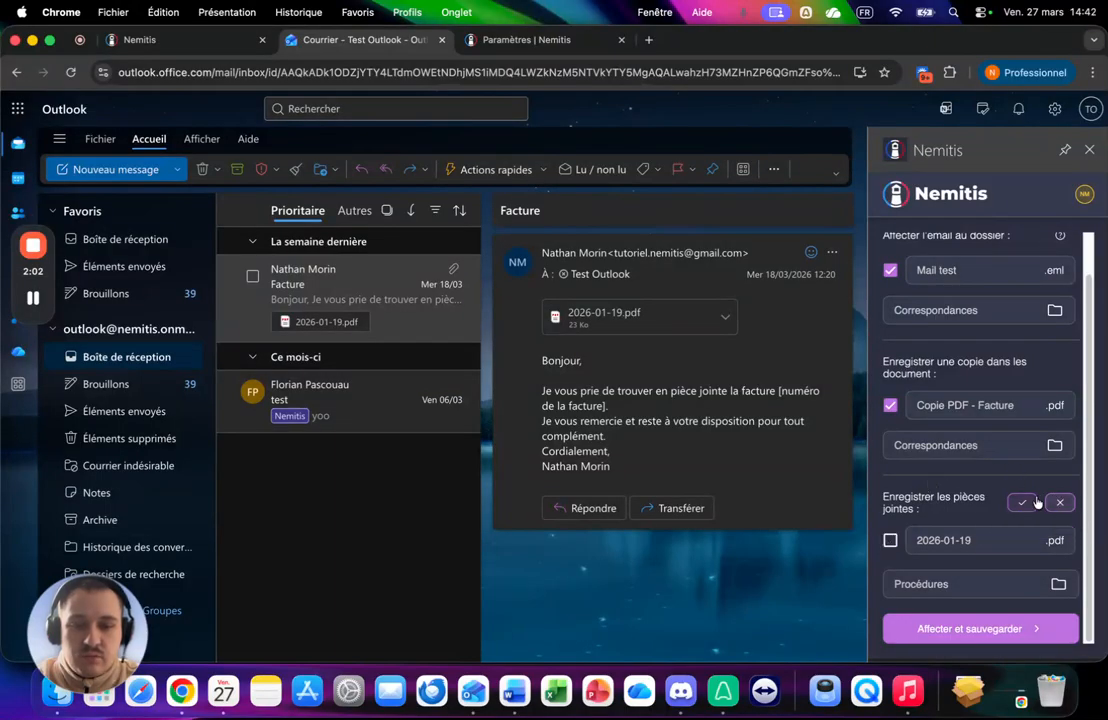
{"action": "triple_click", "coordinate": [954, 539]}
{"action": "left_click", "coordinate": [920, 584]}
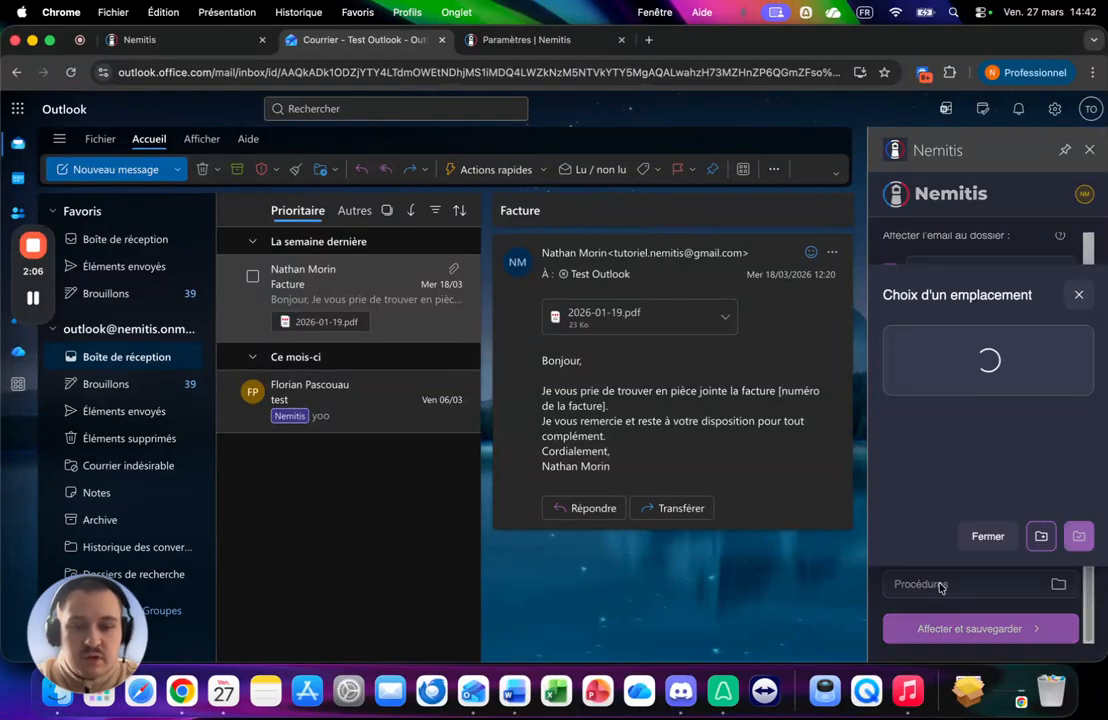
{"action": "left_click", "coordinate": [990, 565]}
{"action": "left_click", "coordinate": [890, 539]}
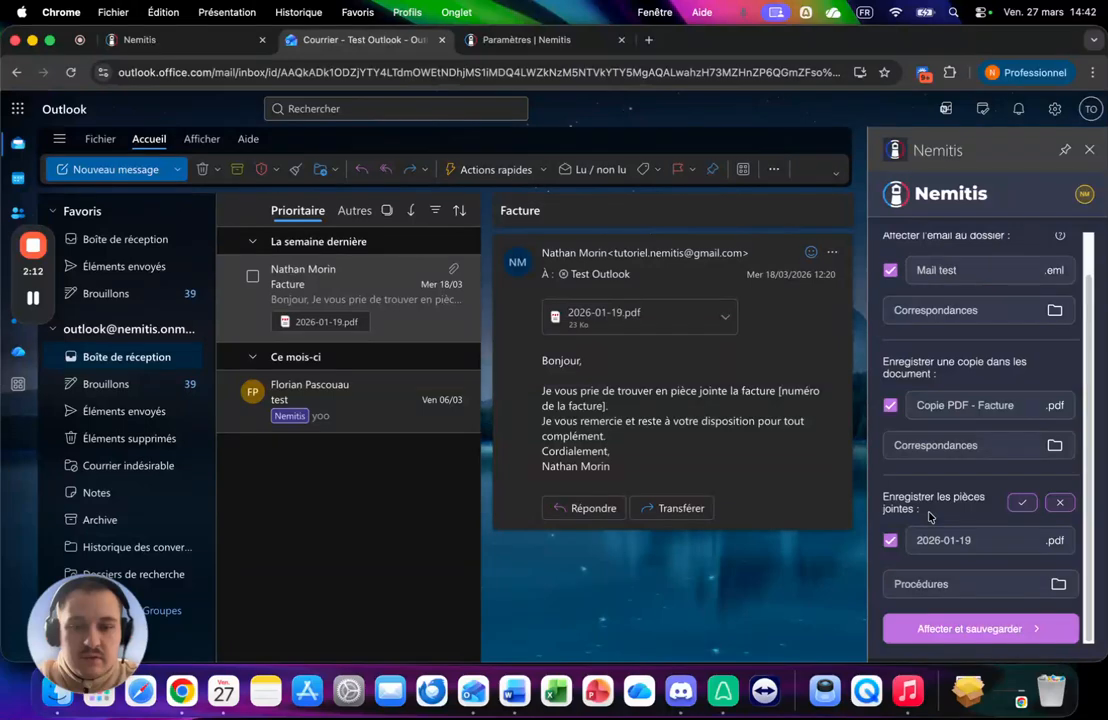
{"action": "left_click", "coordinate": [954, 630]}
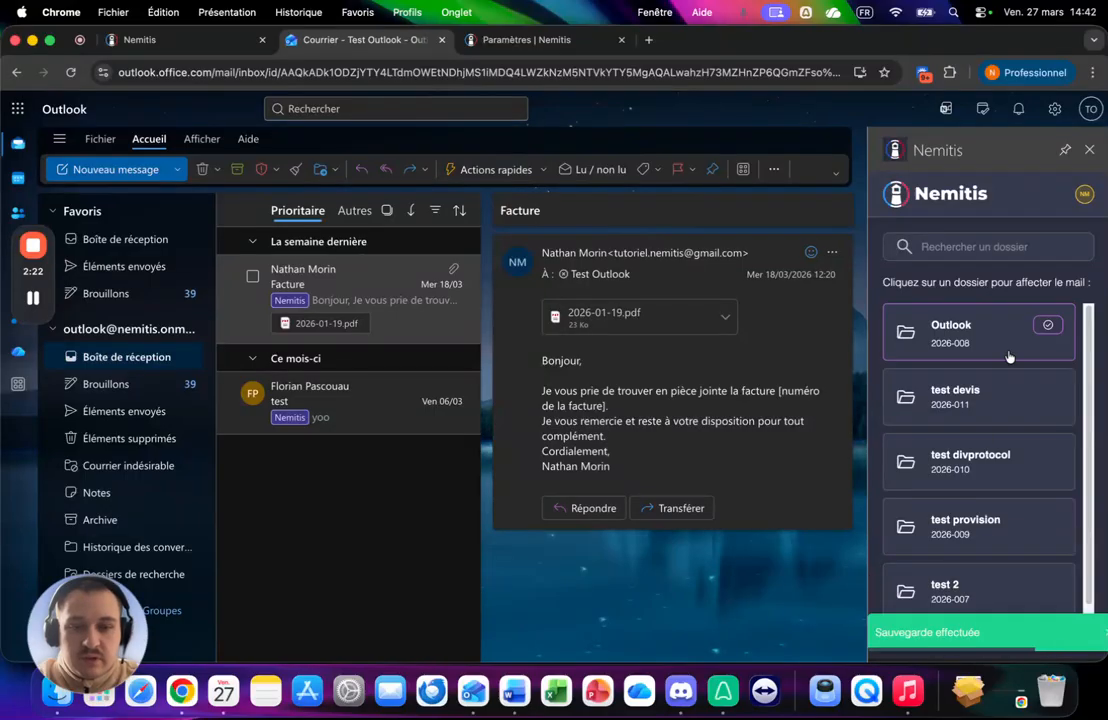
{"action": "mouse_move", "coordinate": [1046, 327]}
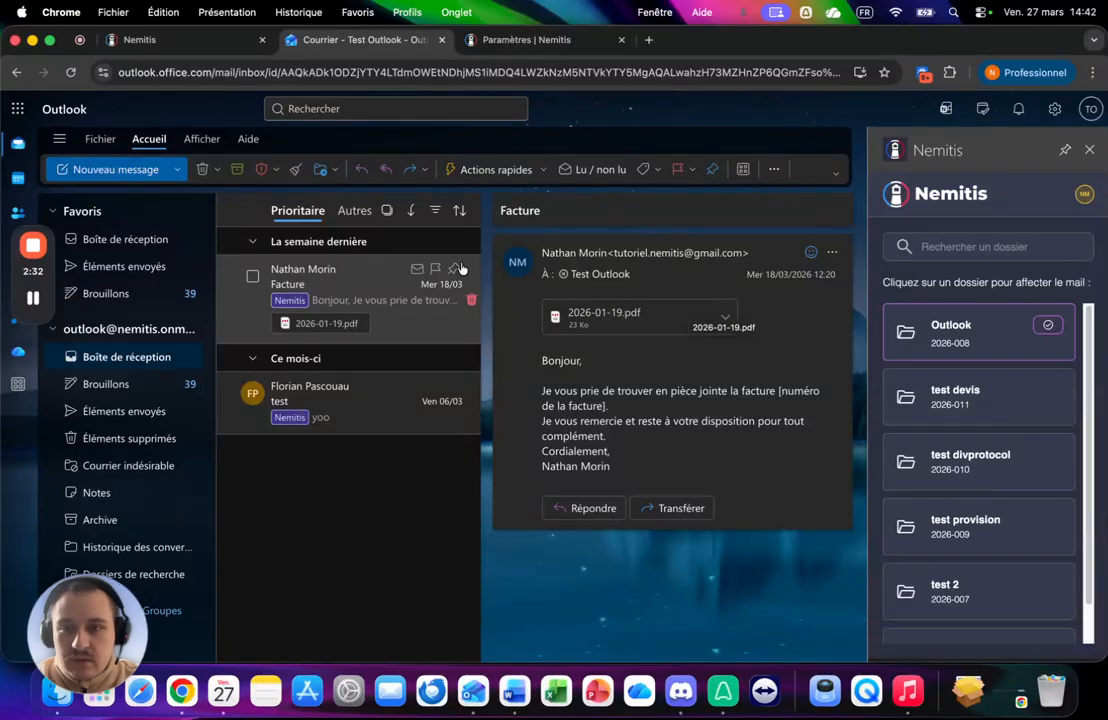
Switch to Nemitis, open the Outlook 2026-008 dossier and preview the "Facture" email assigned to it.
{"action": "left_click", "coordinate": [220, 50]}
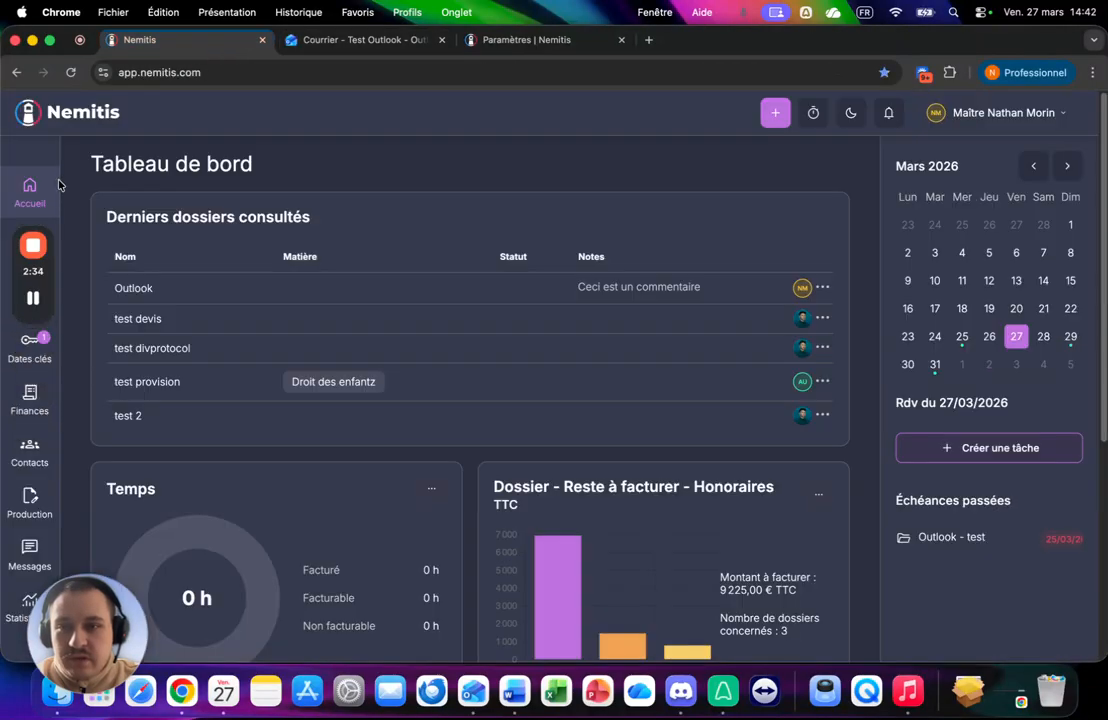
{"action": "left_click", "coordinate": [10, 222]}
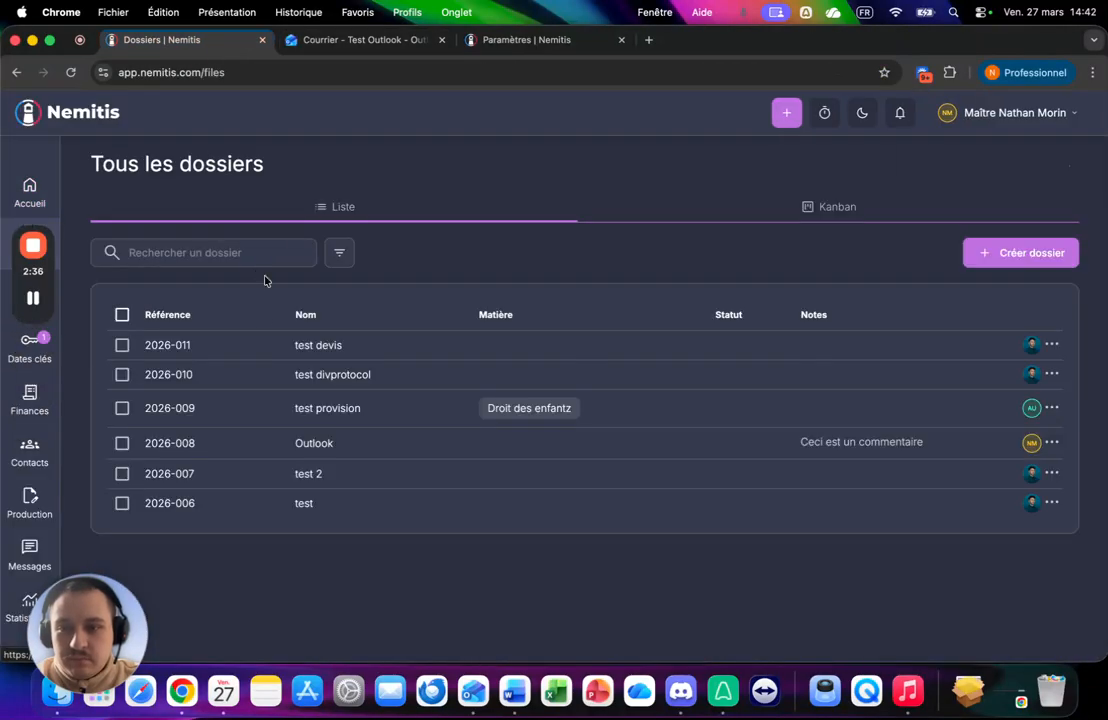
{"action": "left_click", "coordinate": [247, 440]}
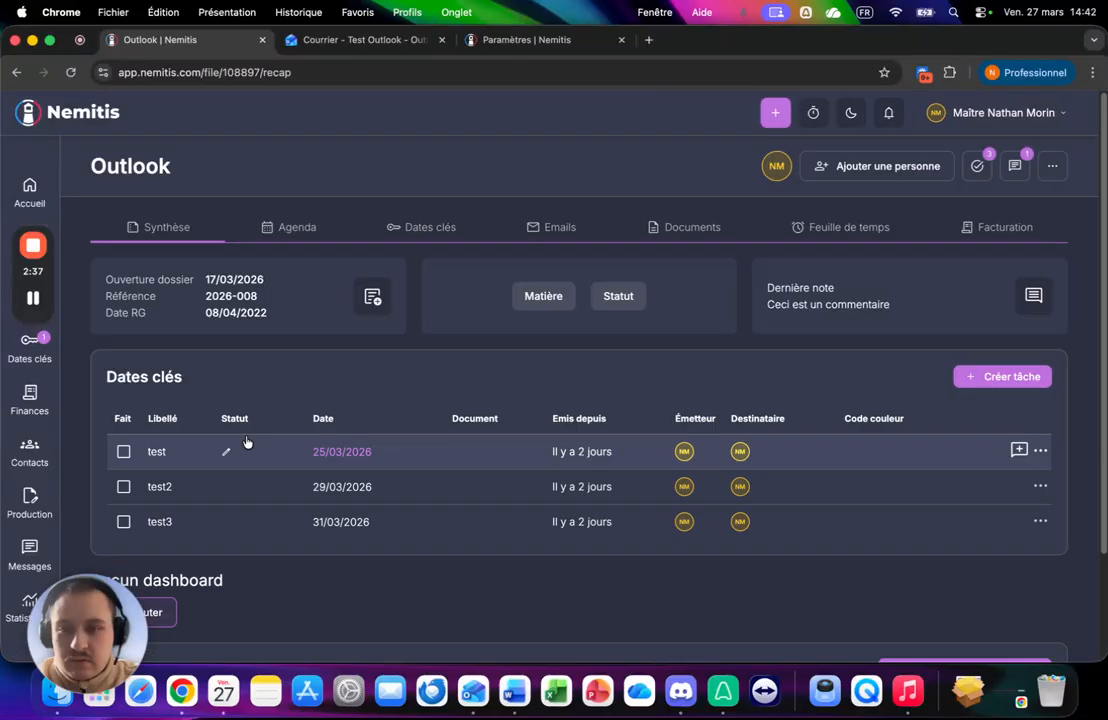
{"action": "left_click", "coordinate": [546, 228]}
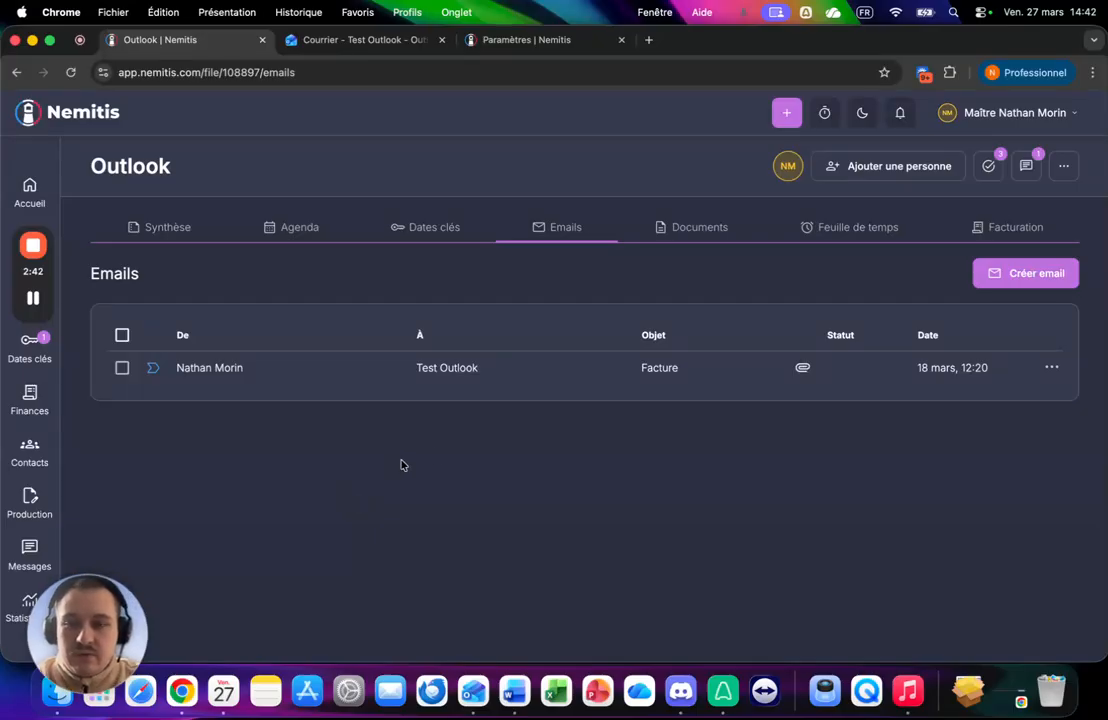
{"action": "left_click", "coordinate": [410, 383]}
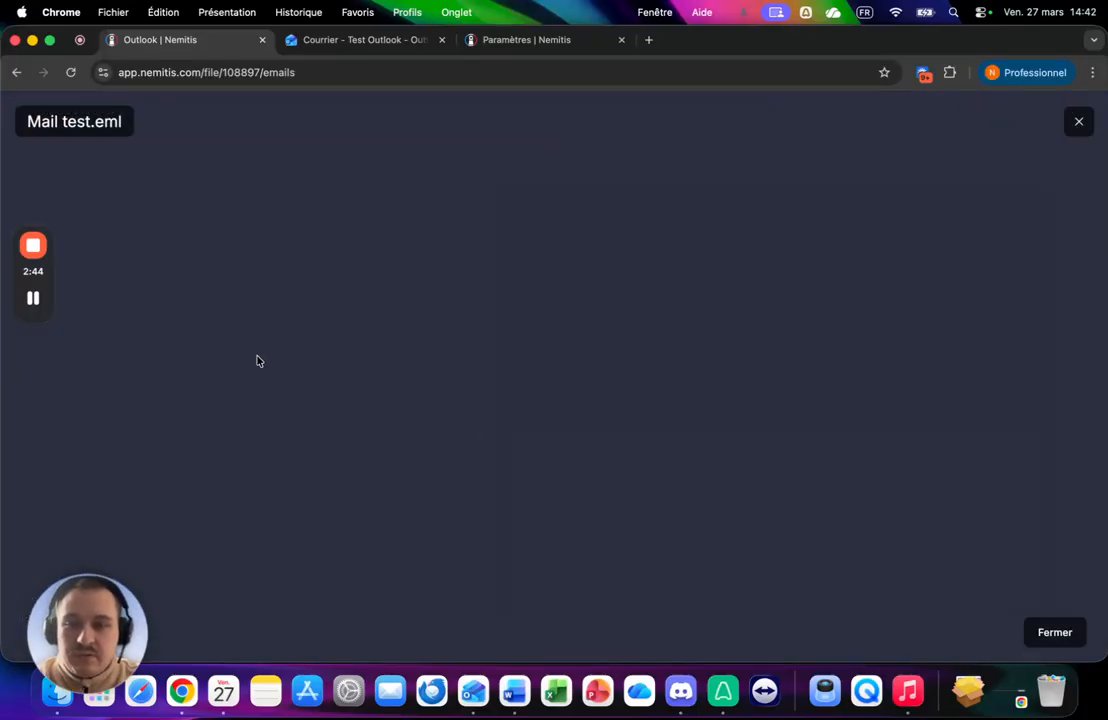
{"action": "left_click", "coordinate": [1057, 630]}
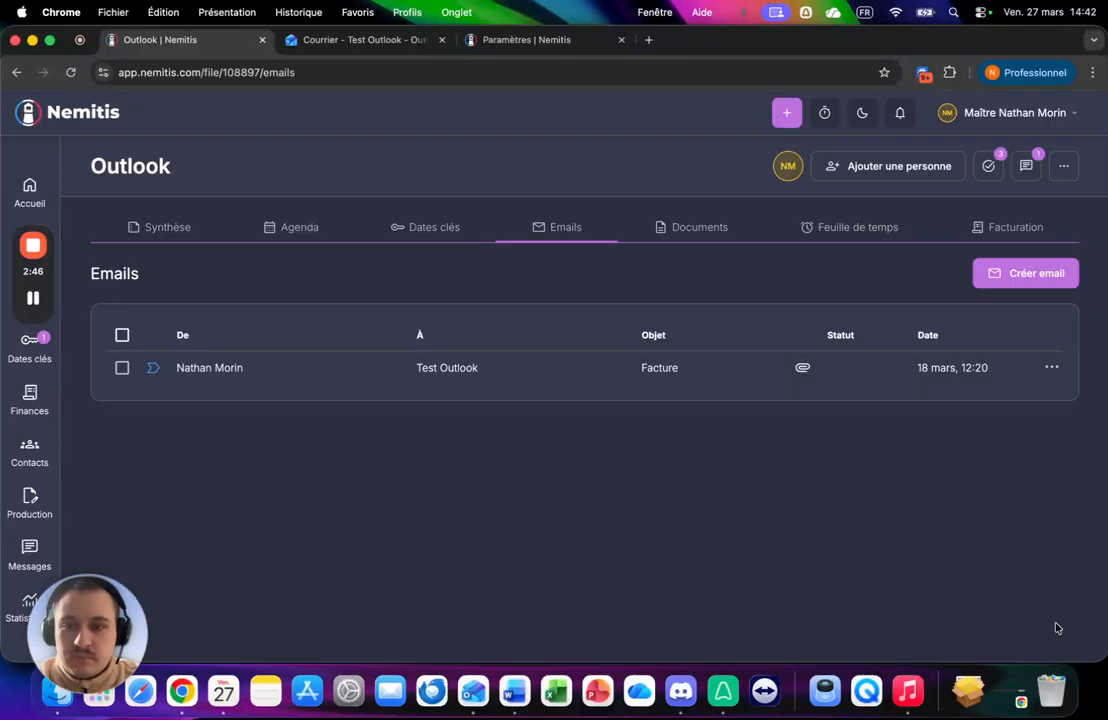
Check the files saved in the Correspondances and Procédures folders of the dossier's documents.
{"action": "left_click", "coordinate": [679, 230]}
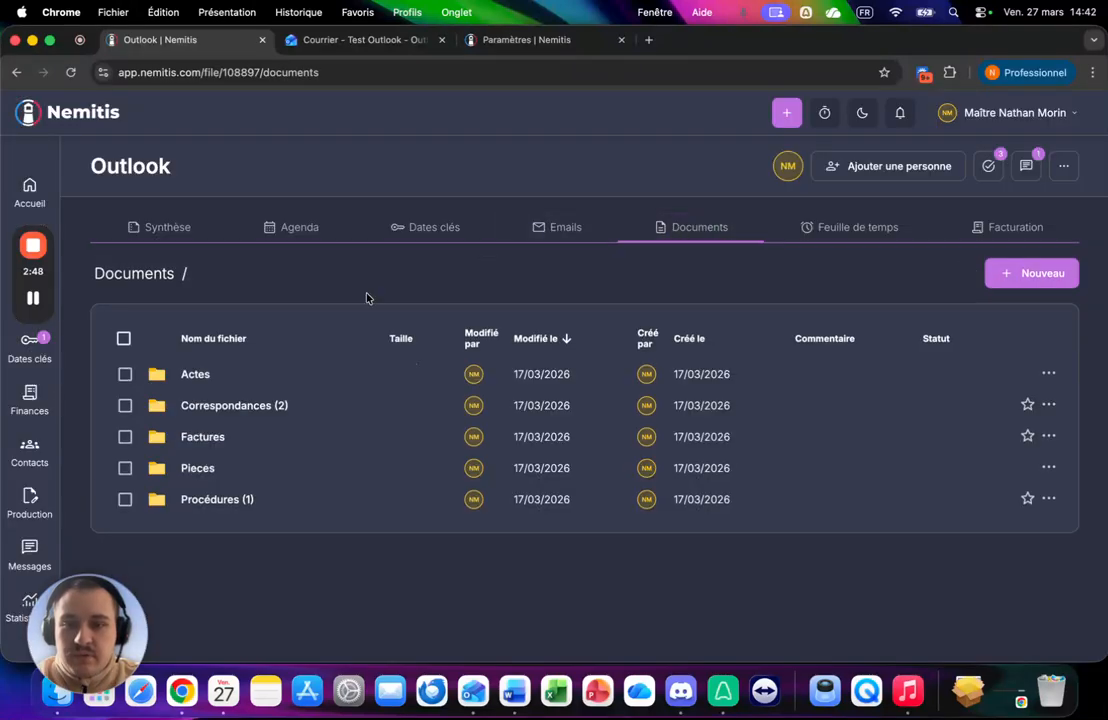
{"action": "left_click", "coordinate": [330, 412]}
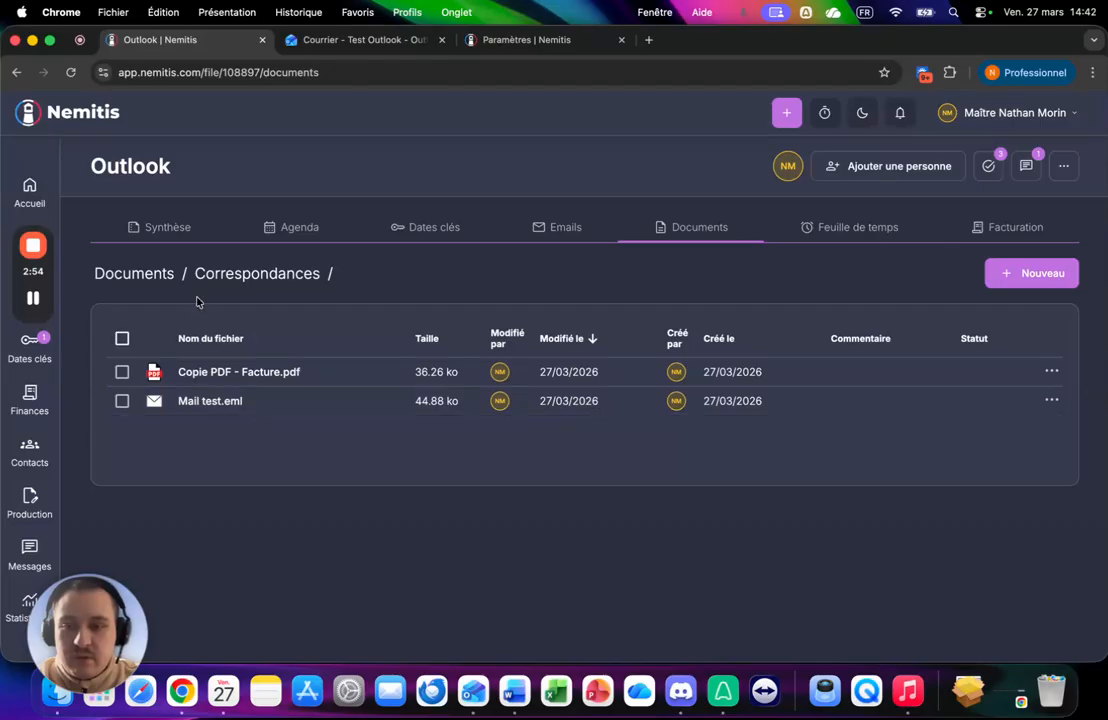
{"action": "left_click", "coordinate": [168, 278]}
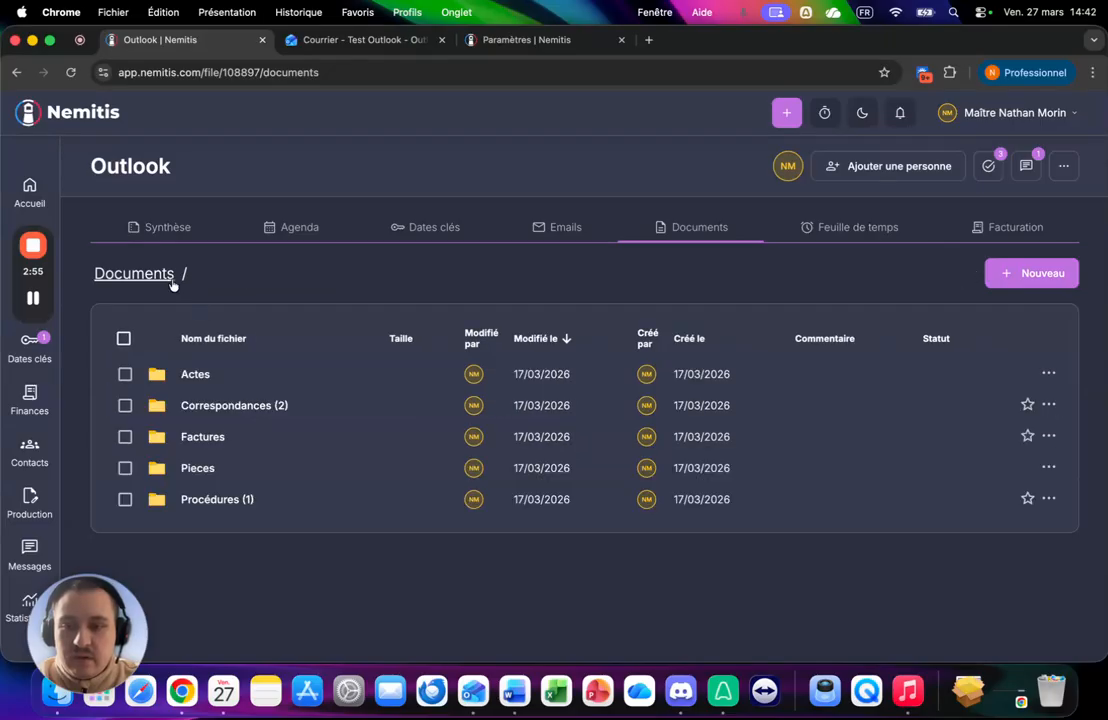
{"action": "left_click", "coordinate": [307, 507]}
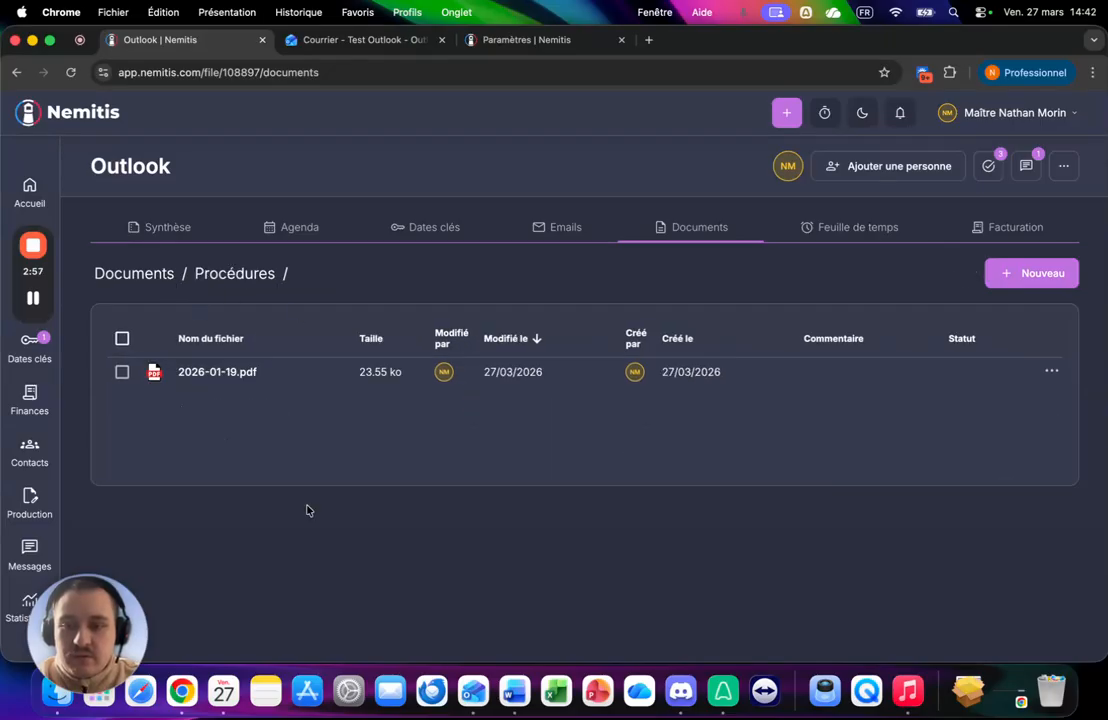
{"action": "left_click", "coordinate": [146, 288]}
Return to Outlook, start a new message and open the Nemitis add-in for it.
{"action": "left_click", "coordinate": [362, 46]}
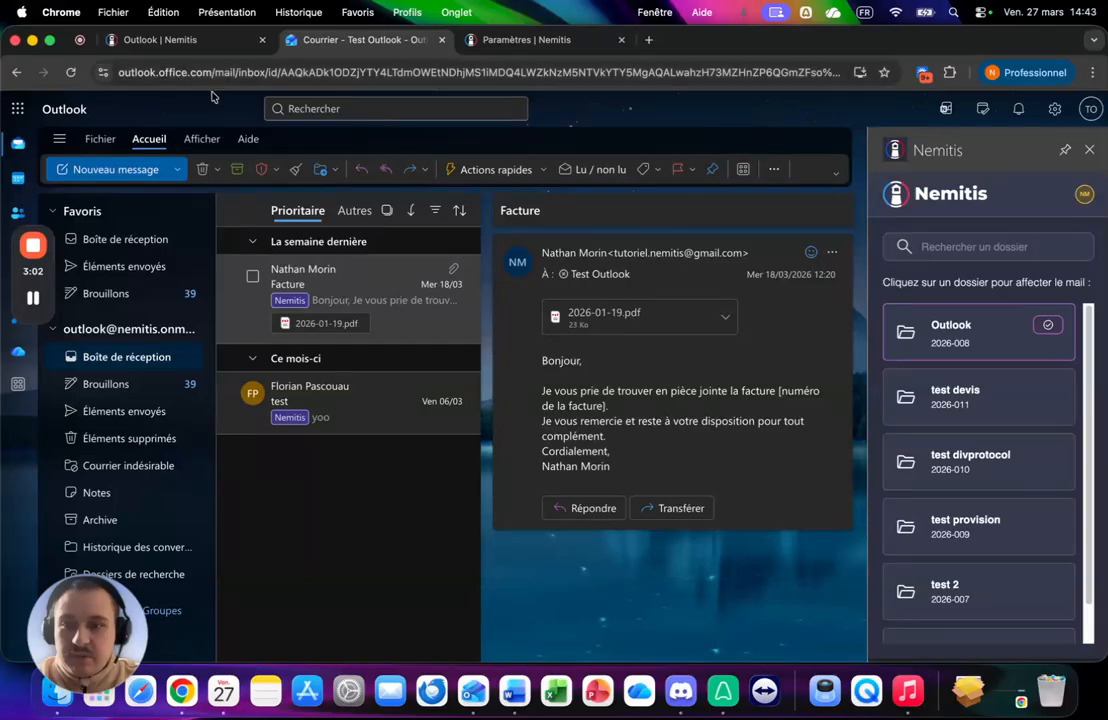
{"action": "left_click", "coordinate": [112, 169]}
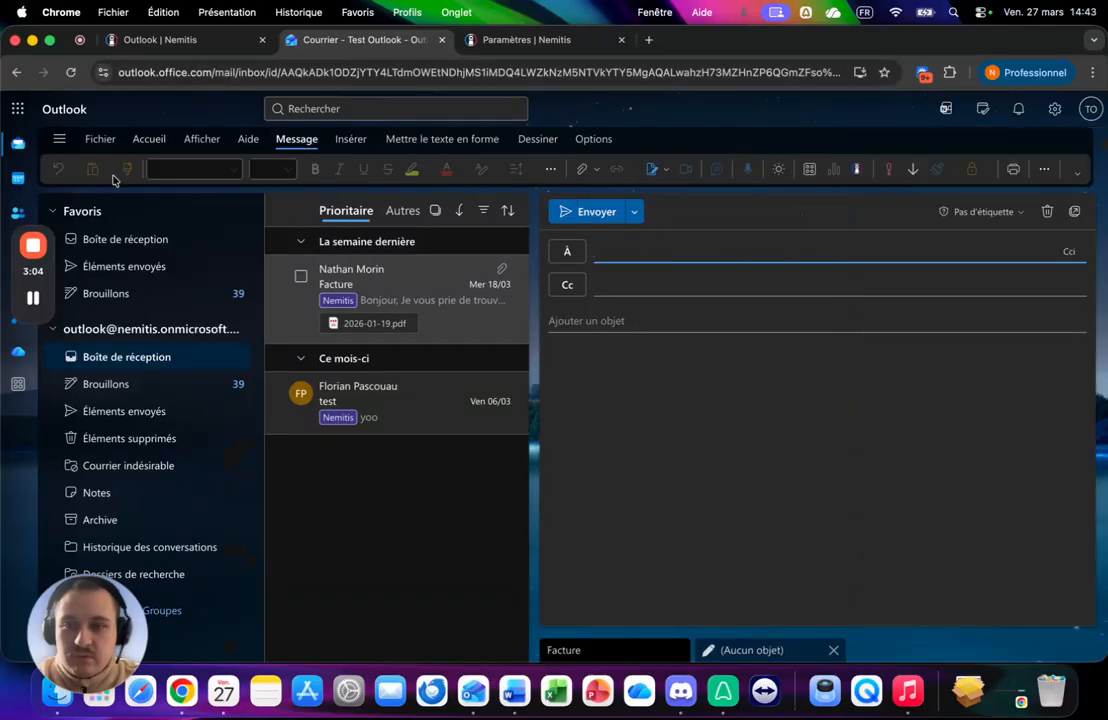
{"action": "left_click", "coordinate": [857, 170]}
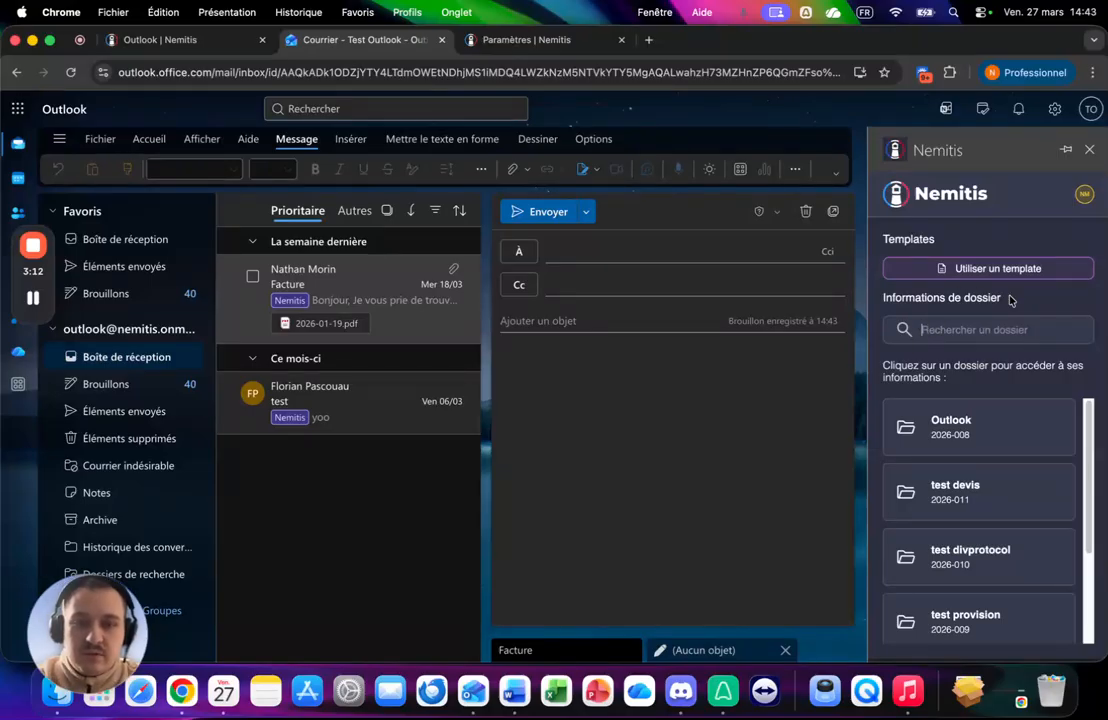
Insert the Facturation template's invoice text into the message body and open the 2026-008 Outlook dossier's information.
{"action": "left_click", "coordinate": [1001, 262]}
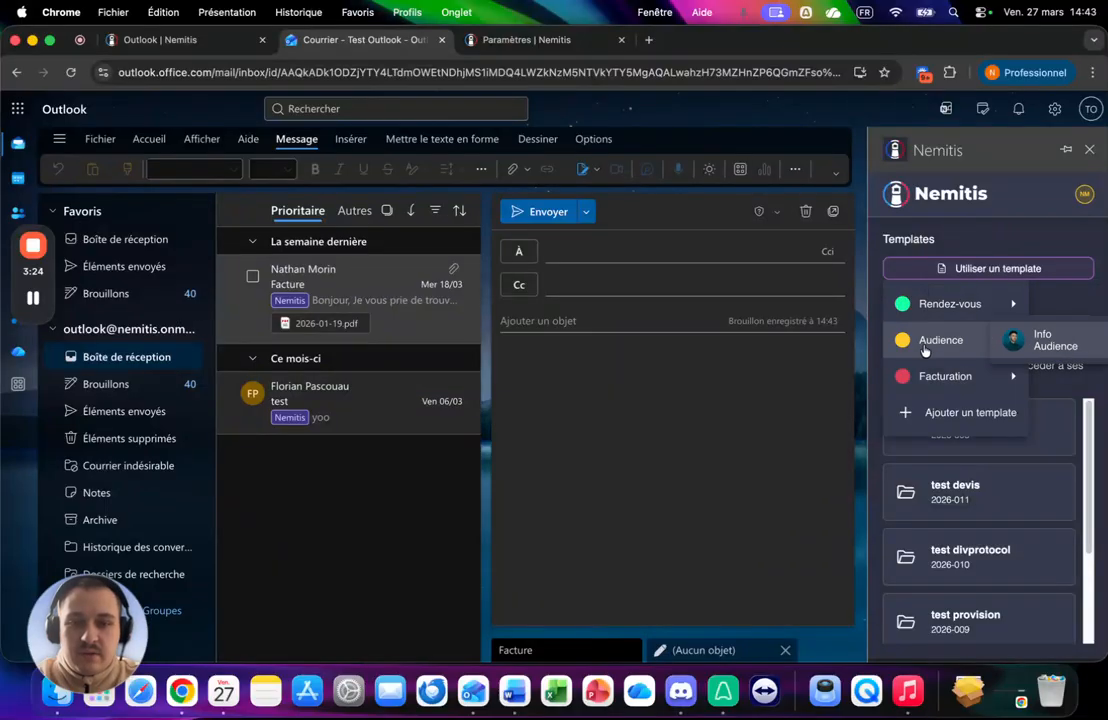
{"action": "mouse_move", "coordinate": [924, 306]}
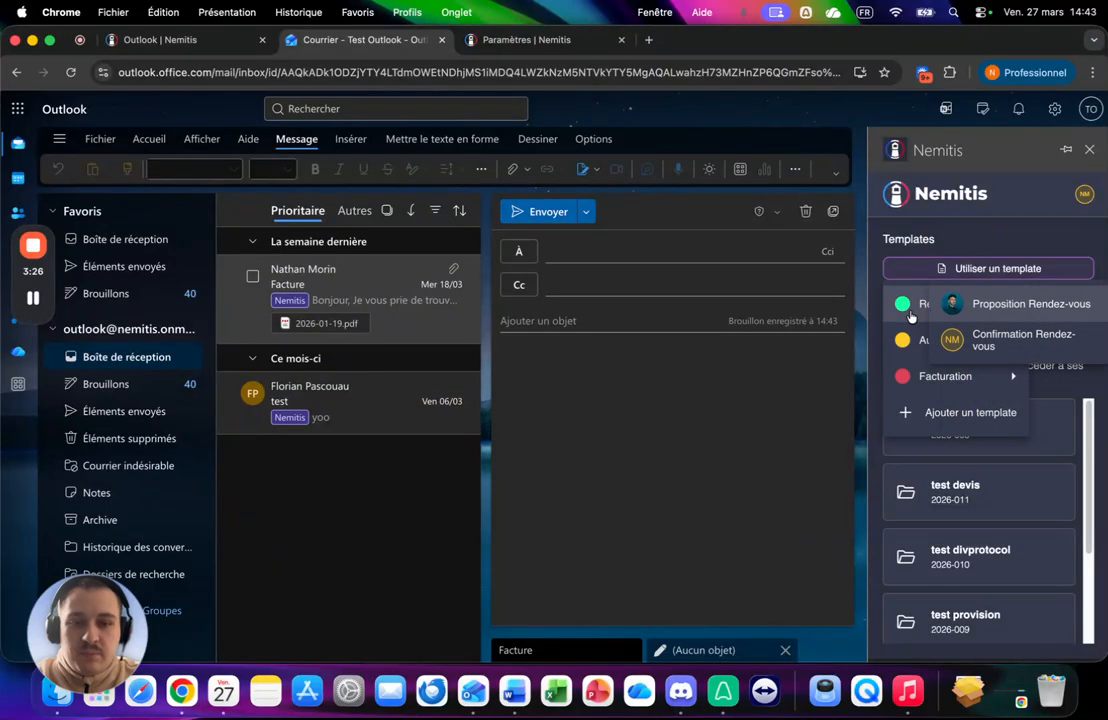
{"action": "left_click", "coordinate": [945, 303]}
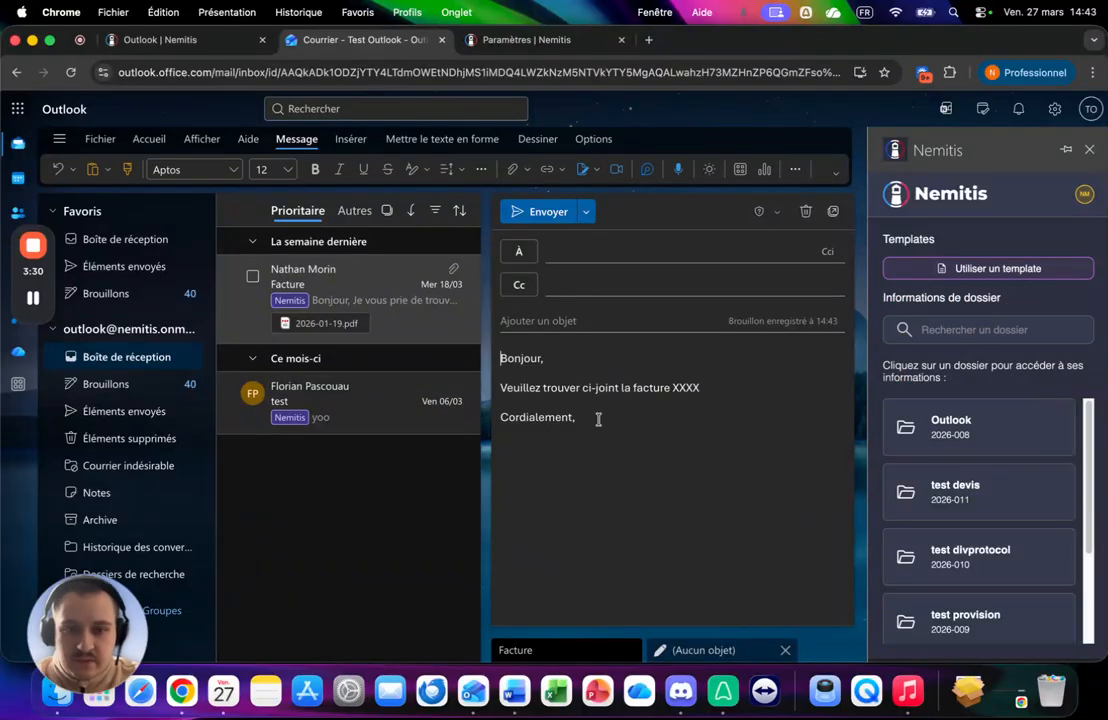
{"action": "left_click", "coordinate": [936, 272]}
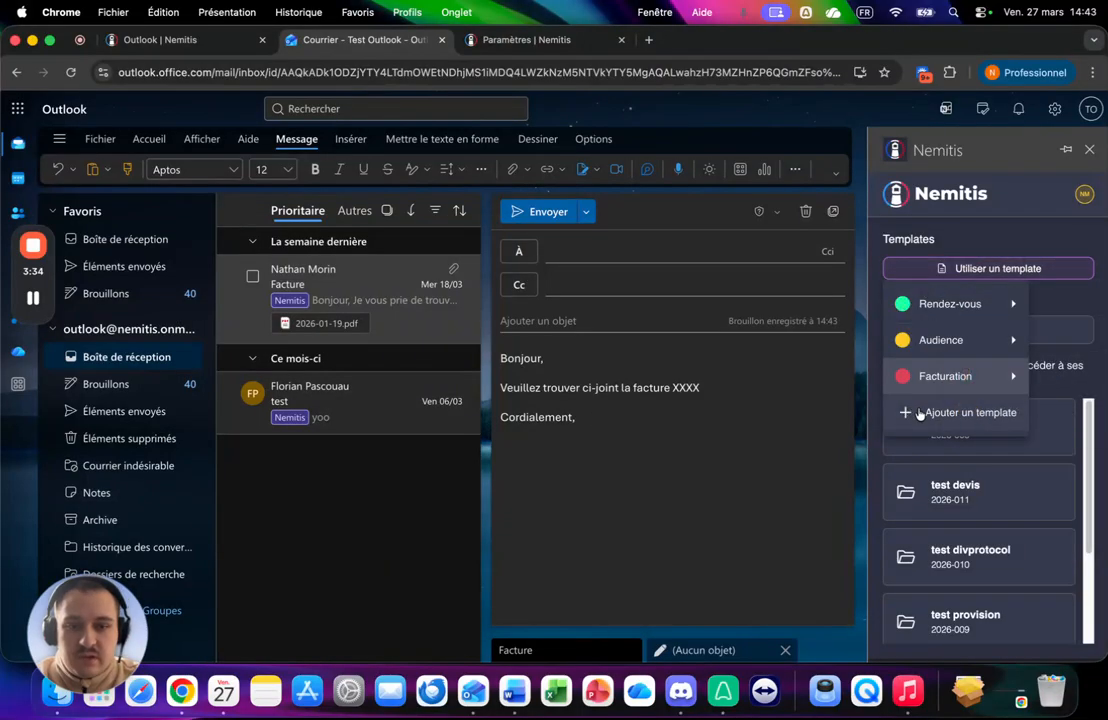
{"action": "left_click", "coordinate": [987, 220]}
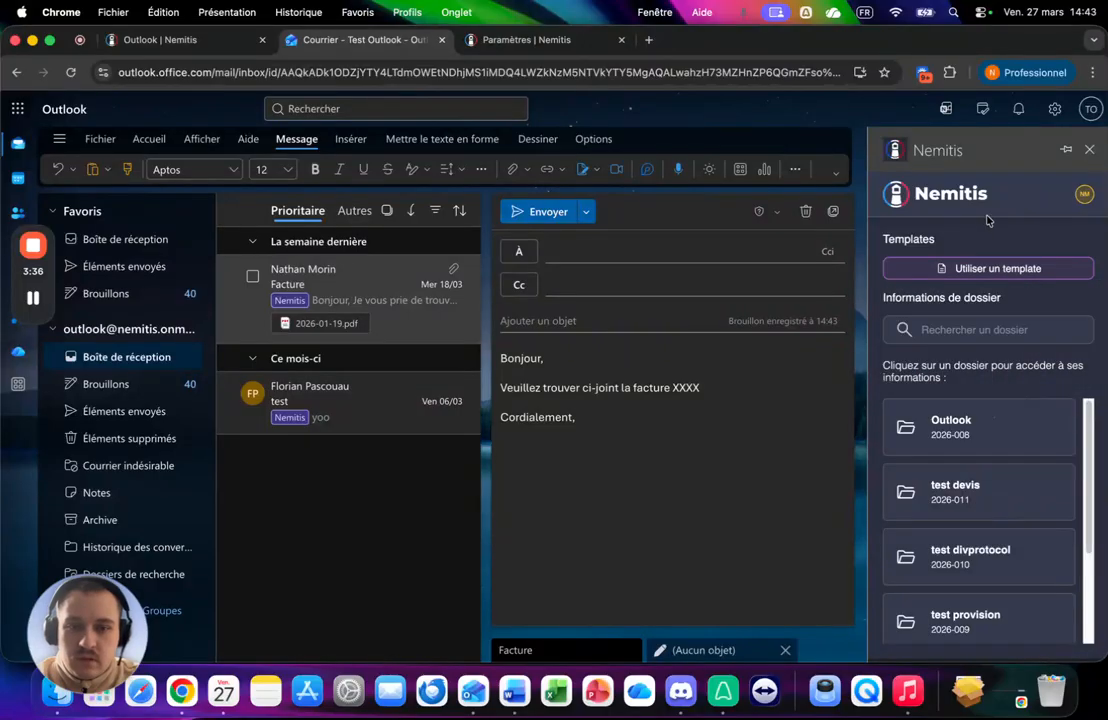
{"action": "left_click", "coordinate": [941, 429]}
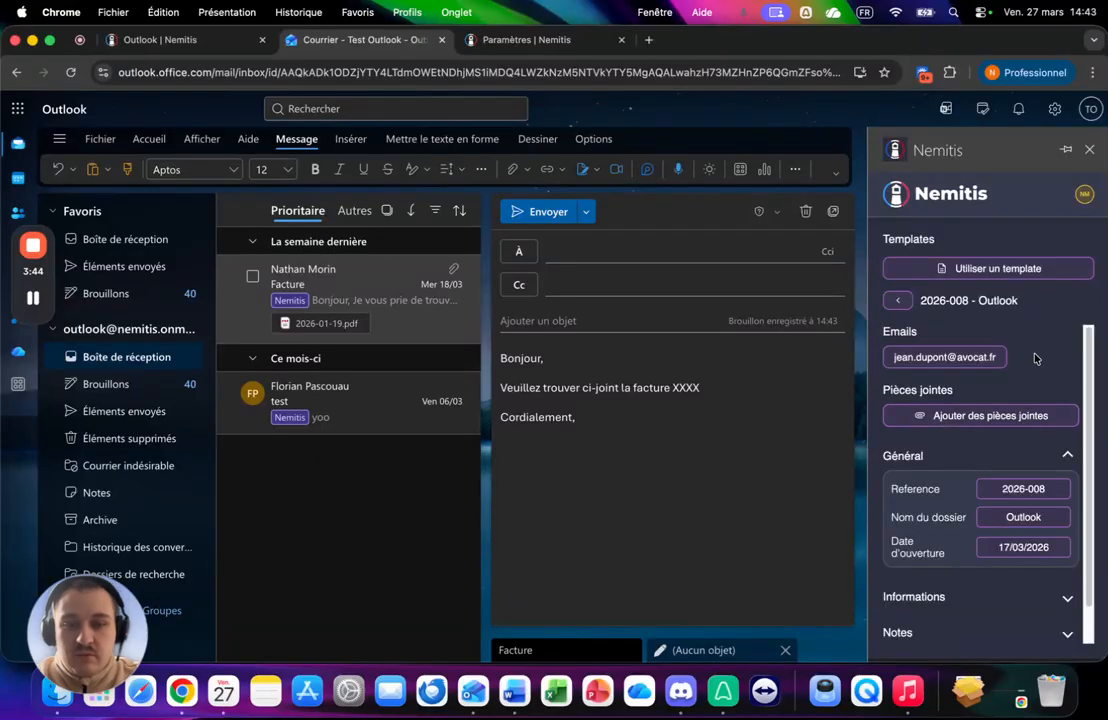
Insert the dossier contact's e-mail as Destinataire of the message, and remove that recipient again.
{"action": "left_click", "coordinate": [925, 364]}
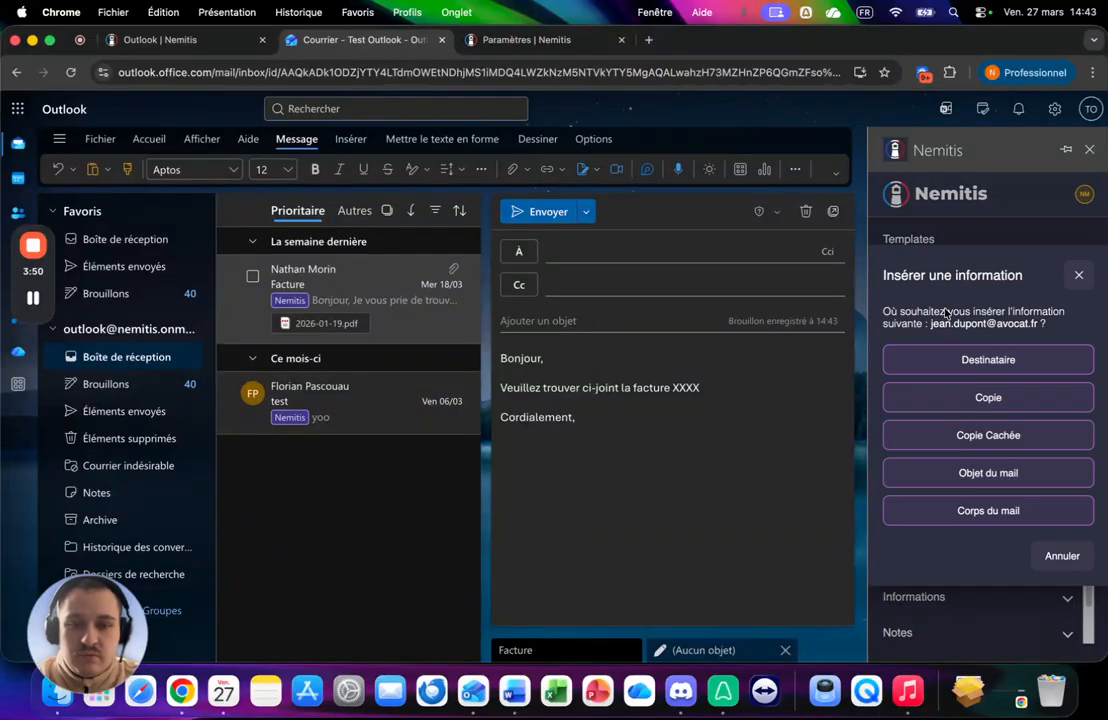
{"action": "left_click", "coordinate": [976, 358]}
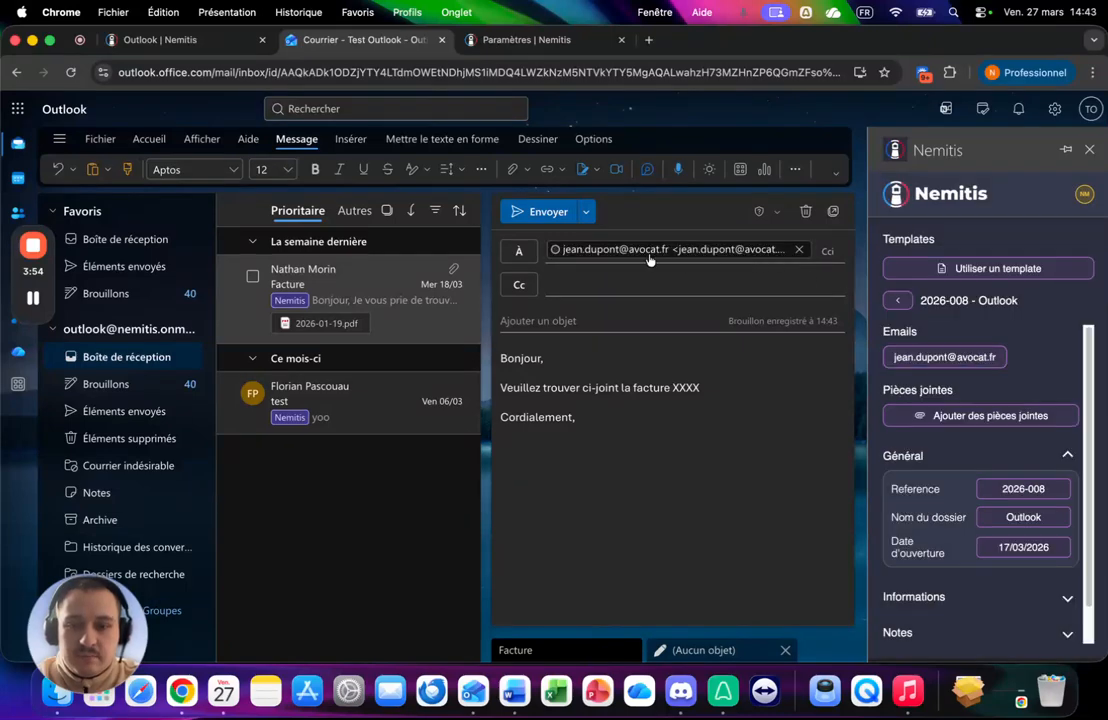
{"action": "left_click", "coordinate": [799, 250]}
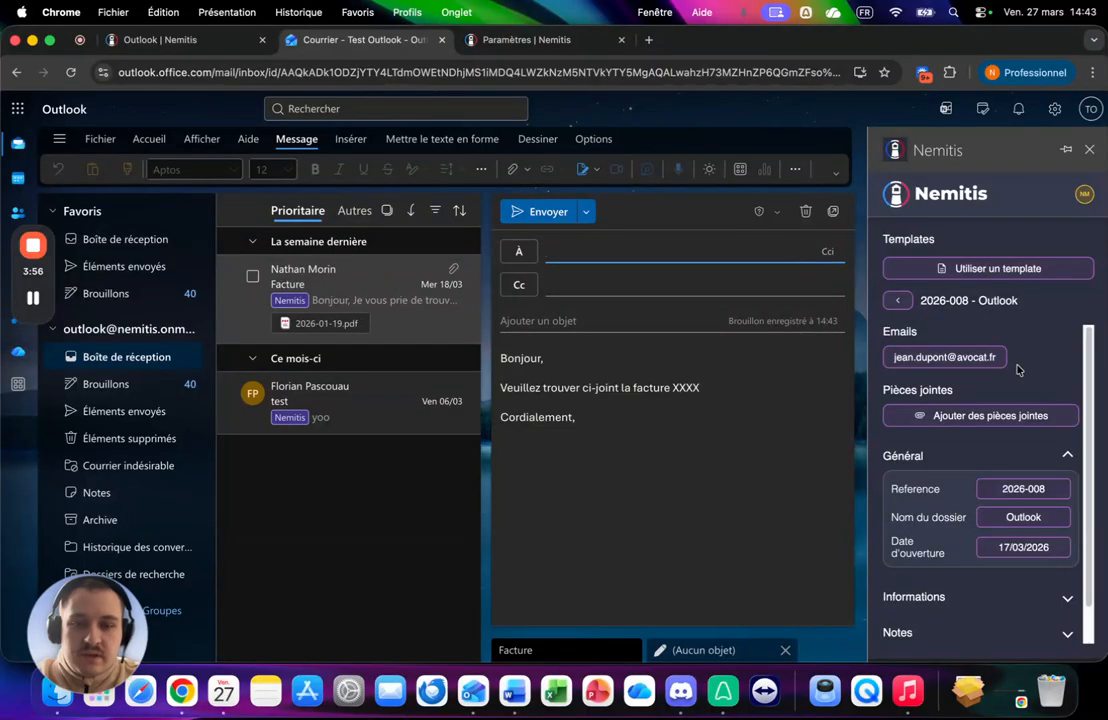
Browse the dossier's Correspondances folder for possible attachments and close the document selection without choosing a file.
{"action": "left_click", "coordinate": [922, 415]}
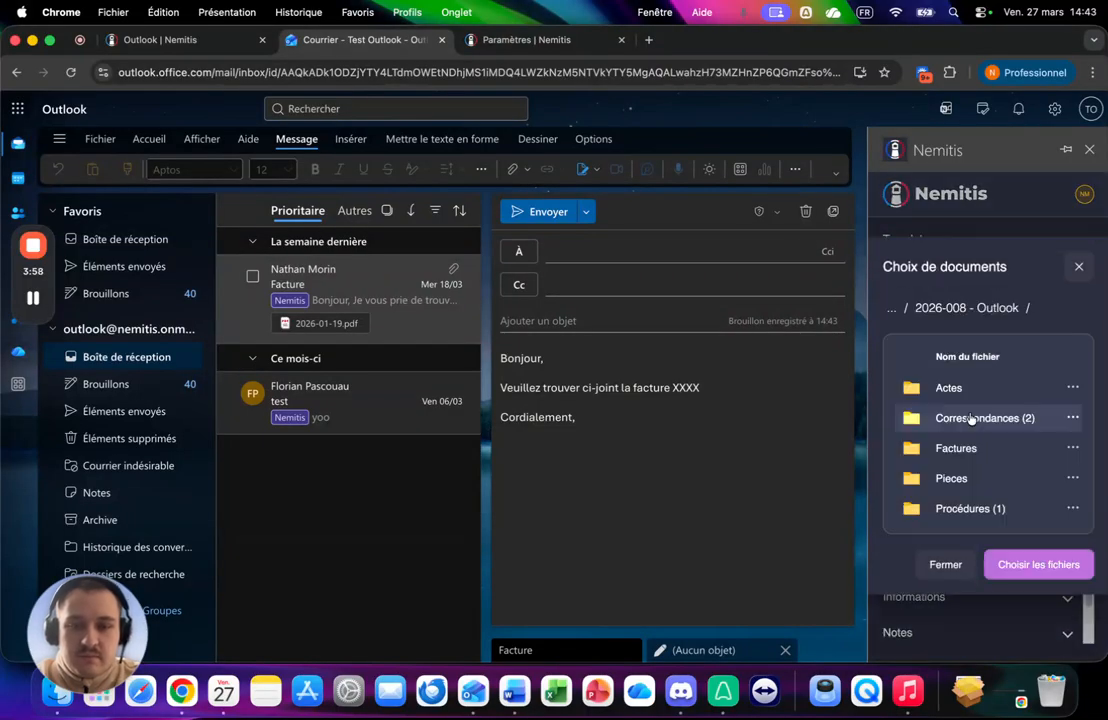
{"action": "left_click", "coordinate": [950, 418]}
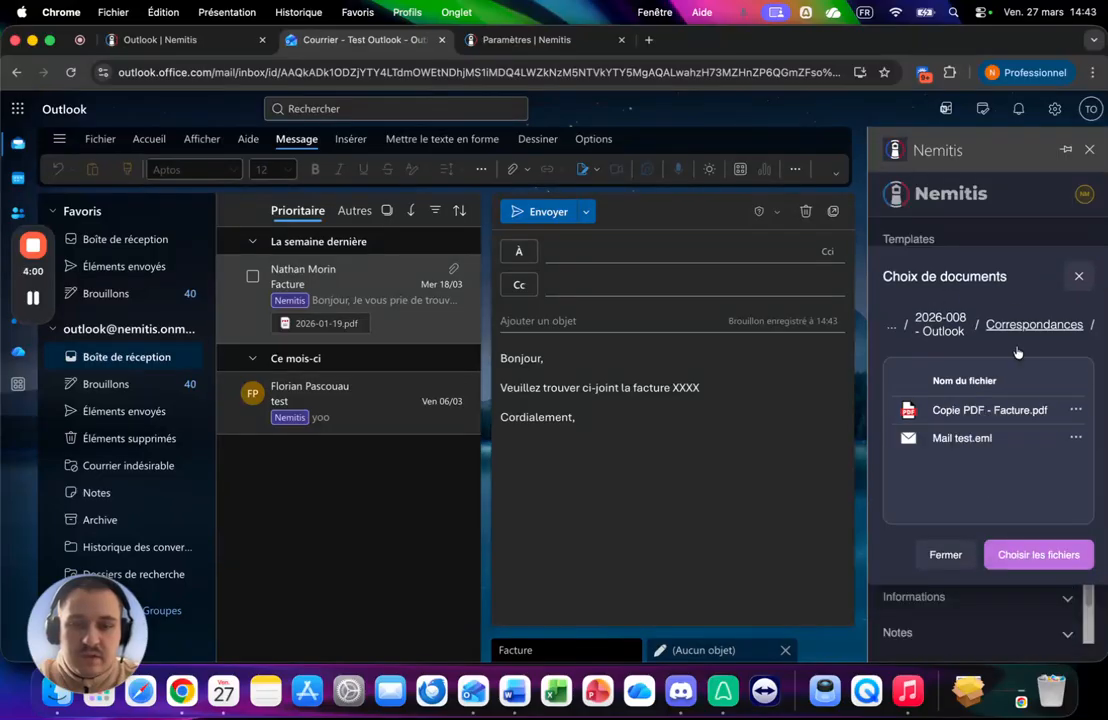
{"action": "left_click", "coordinate": [946, 555]}
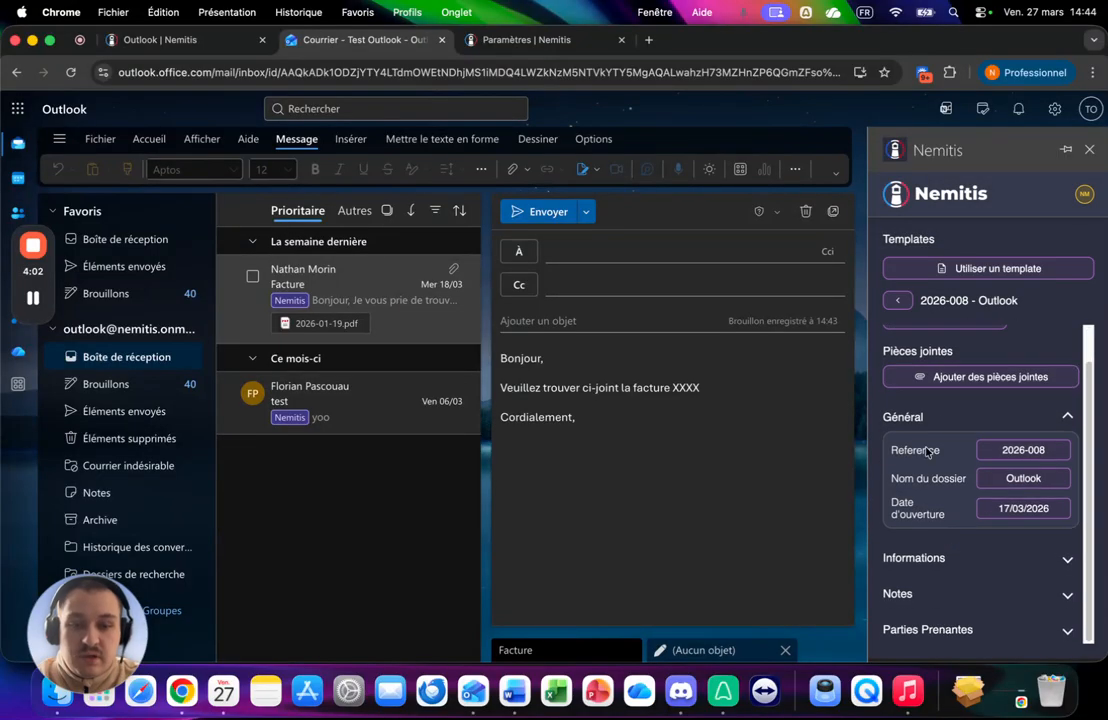
Try inserting the dossier's reference and name into the message subject, and clear the subject again.
{"action": "left_click", "coordinate": [1001, 451]}
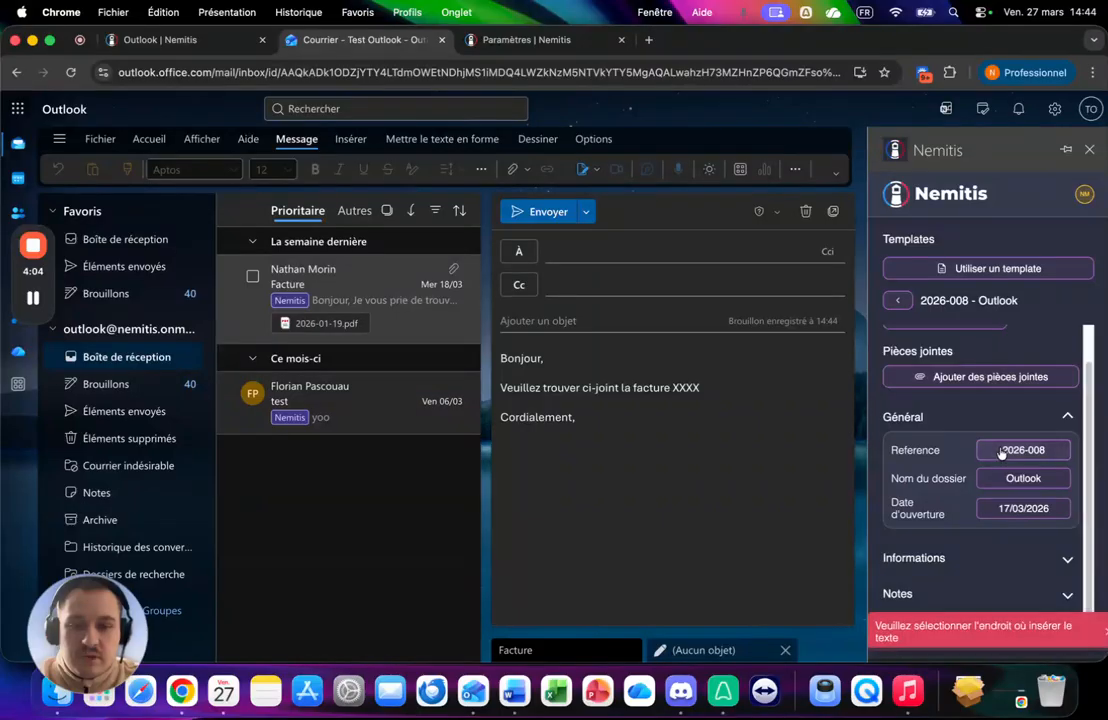
{"action": "left_click", "coordinate": [563, 320]}
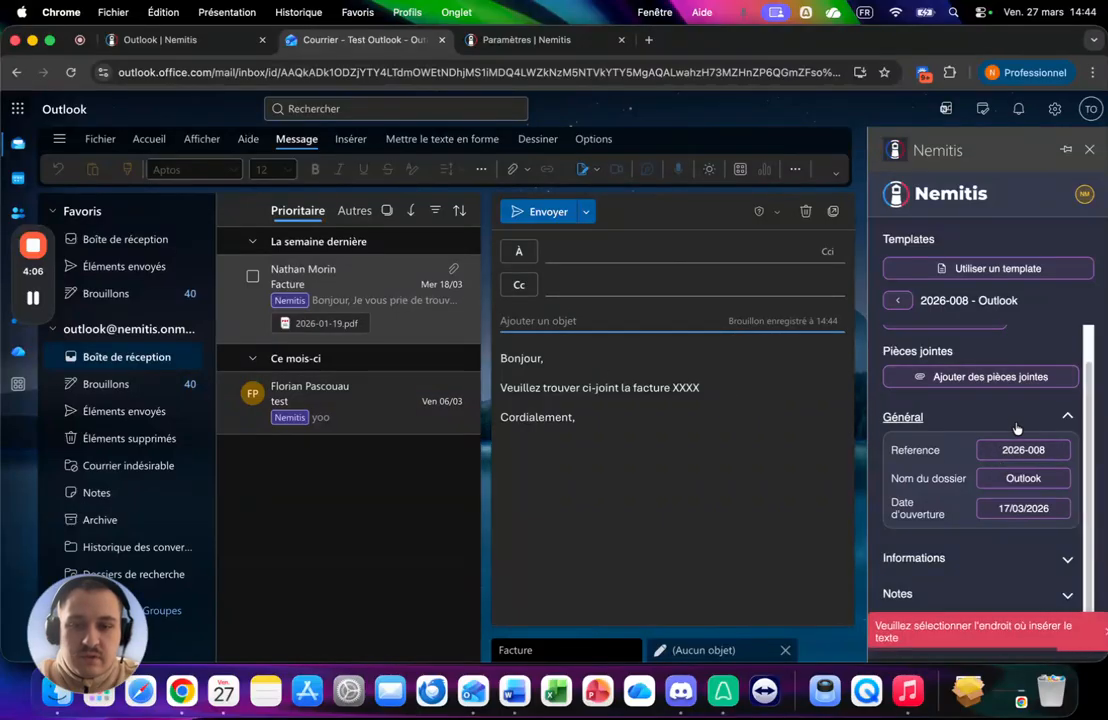
{"action": "left_click", "coordinate": [1012, 449]}
{"action": "left_click", "coordinate": [1005, 478]}
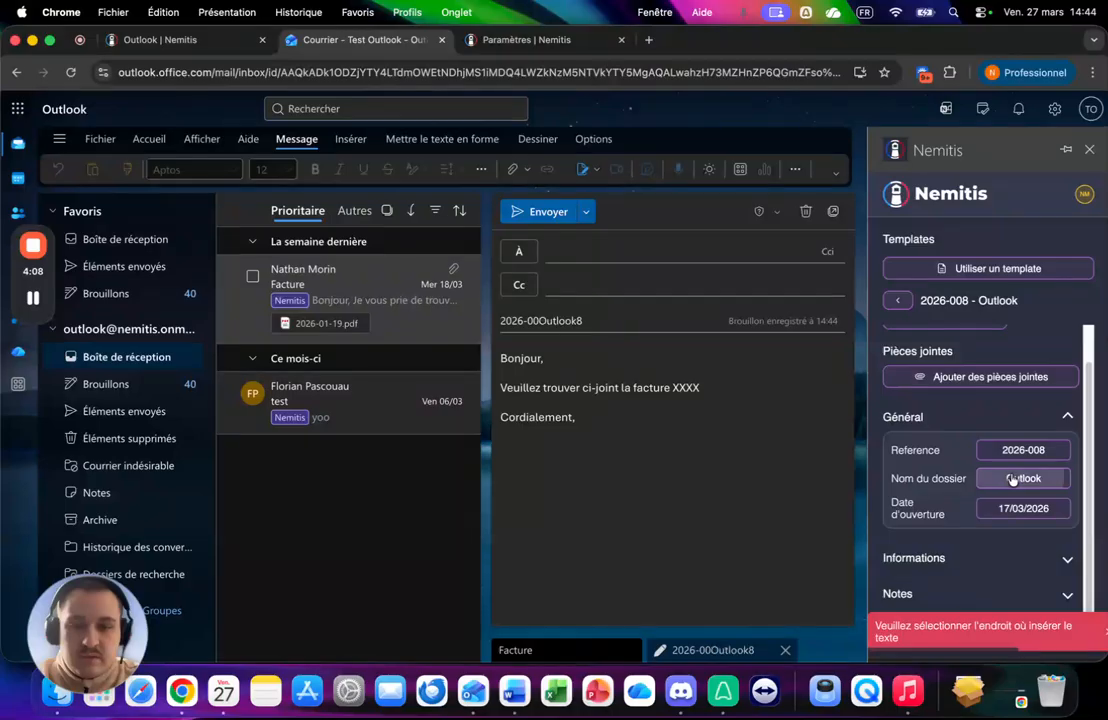
{"action": "triple_click", "coordinate": [632, 322]}
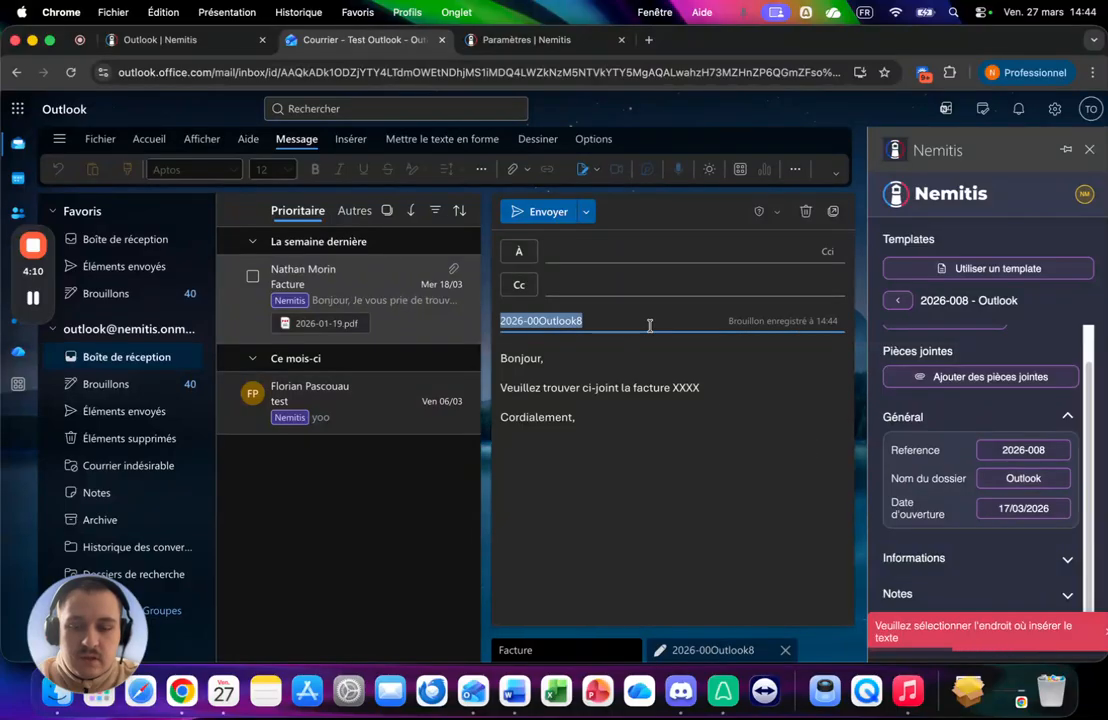
{"action": "key", "text": "BackSpace"}
Expand the dossier's Informations, Notes and Parties Prenantes details and insert the opposing party's address at the end of the message body.
{"action": "left_click", "coordinate": [921, 558]}
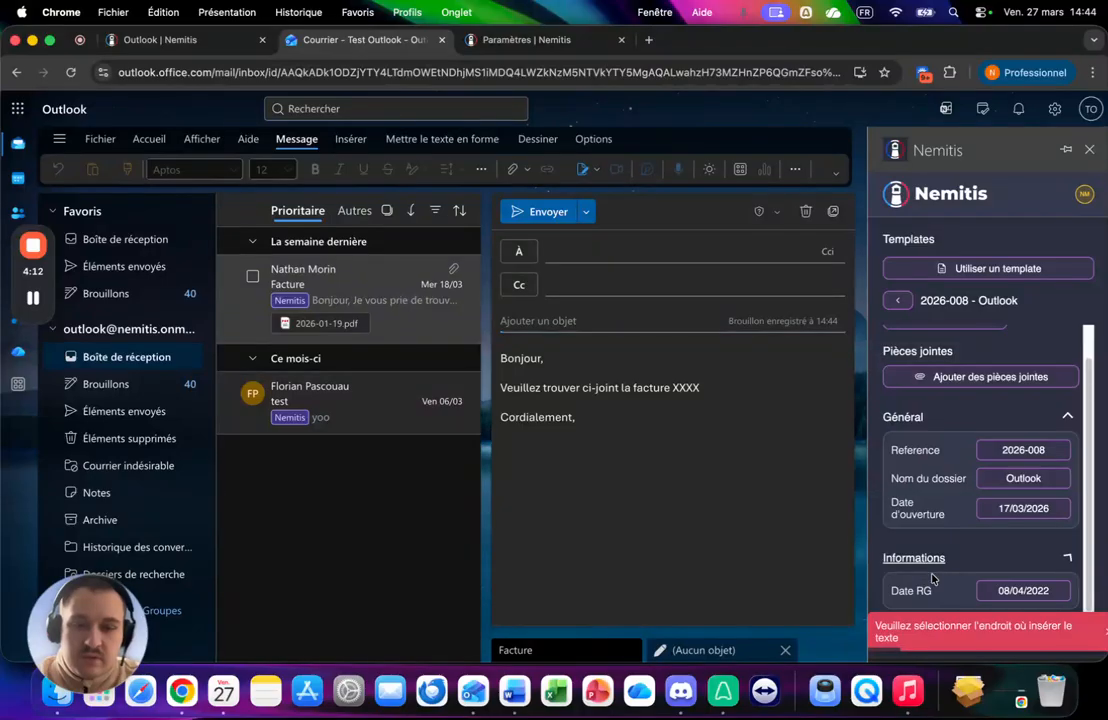
{"action": "scroll", "coordinate": [921, 589], "scroll_direction": "down", "scroll_amount": 1}
{"action": "scroll", "coordinate": [921, 589], "scroll_direction": "down", "scroll_amount": 3}
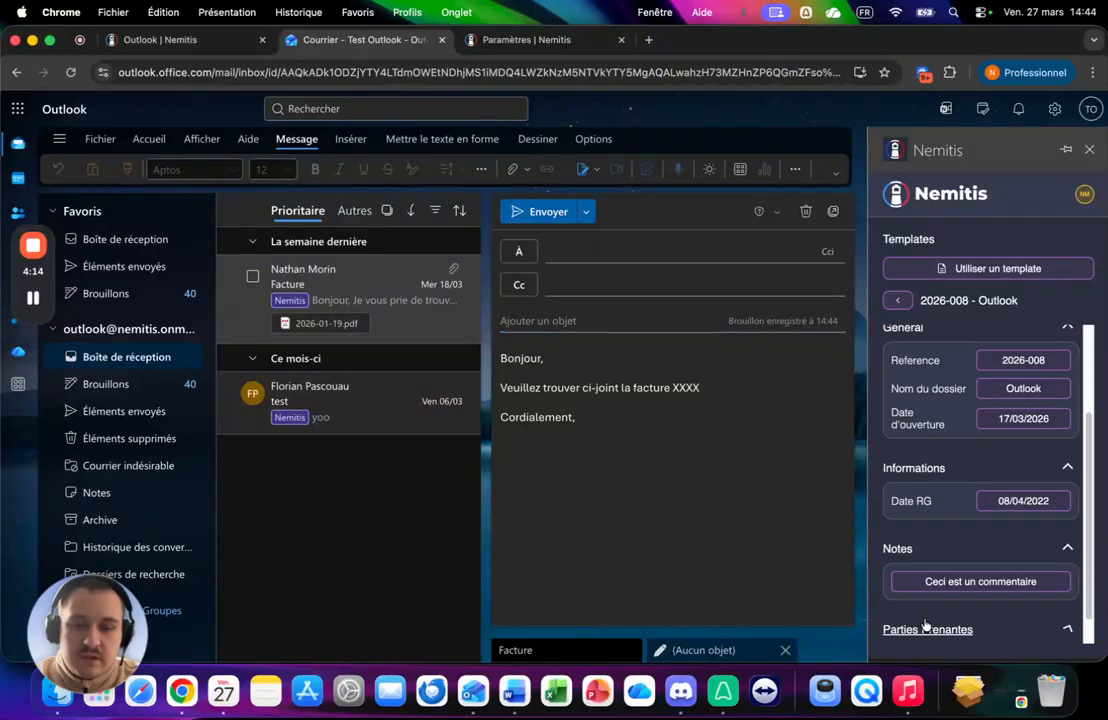
{"action": "left_click", "coordinate": [940, 622]}
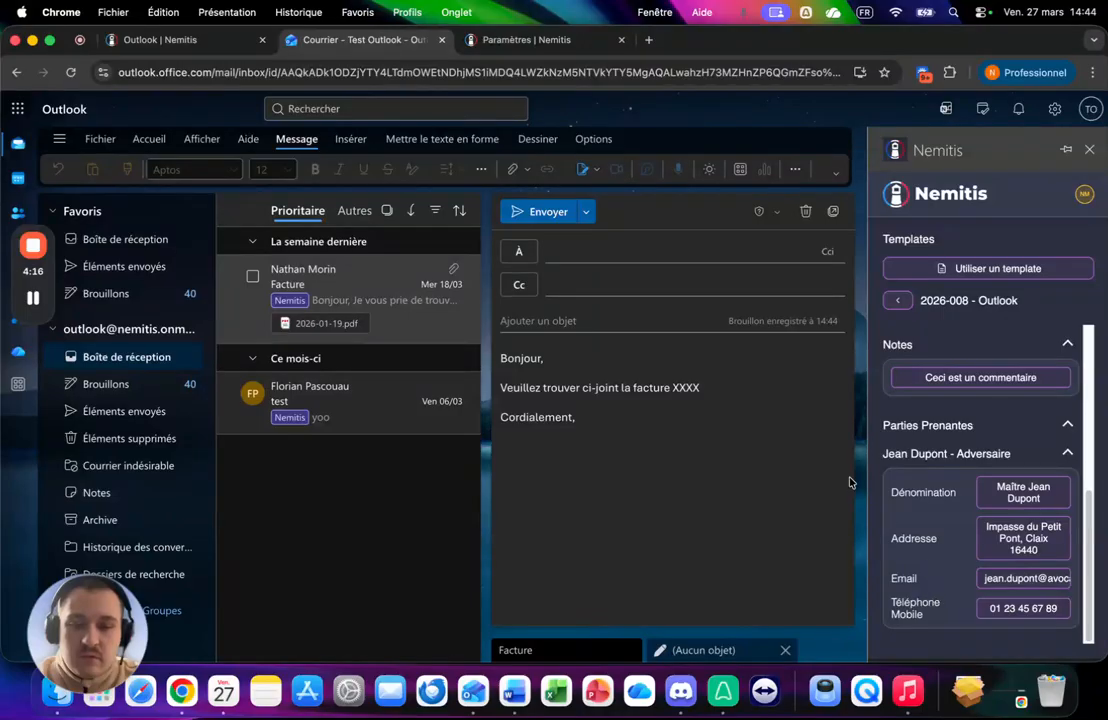
{"action": "left_click", "coordinate": [1010, 535]}
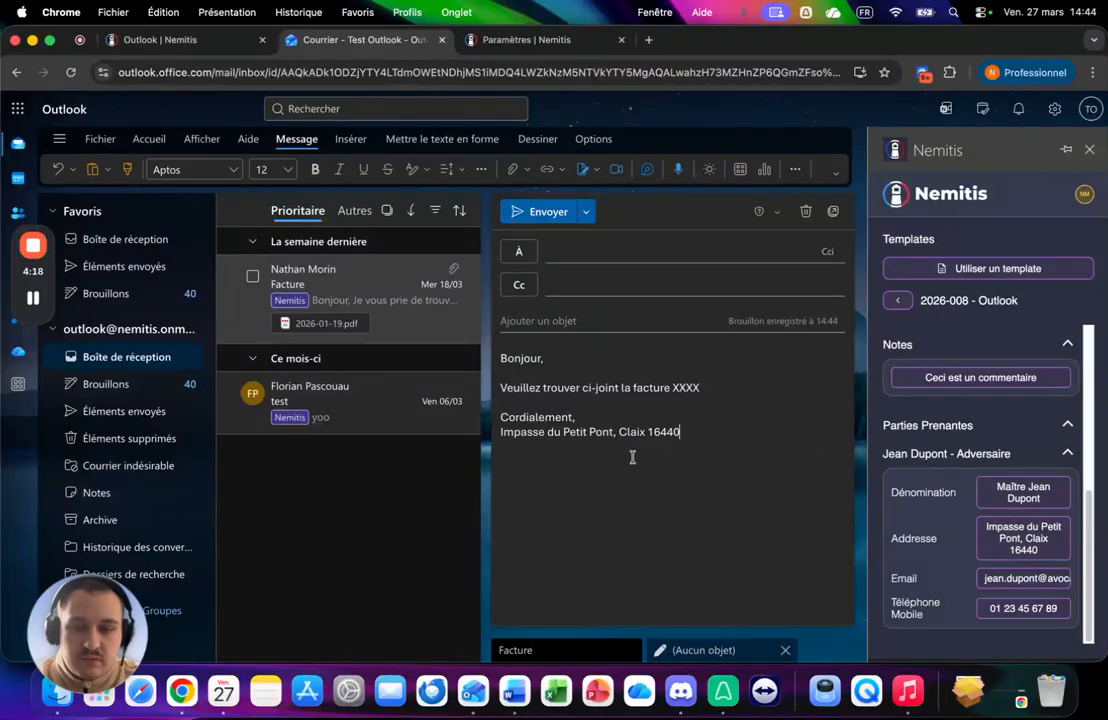
Add the first suggested contact as recipient and send the message without a subject.
{"action": "scroll", "coordinate": [910, 400], "scroll_direction": "up", "scroll_amount": 5}
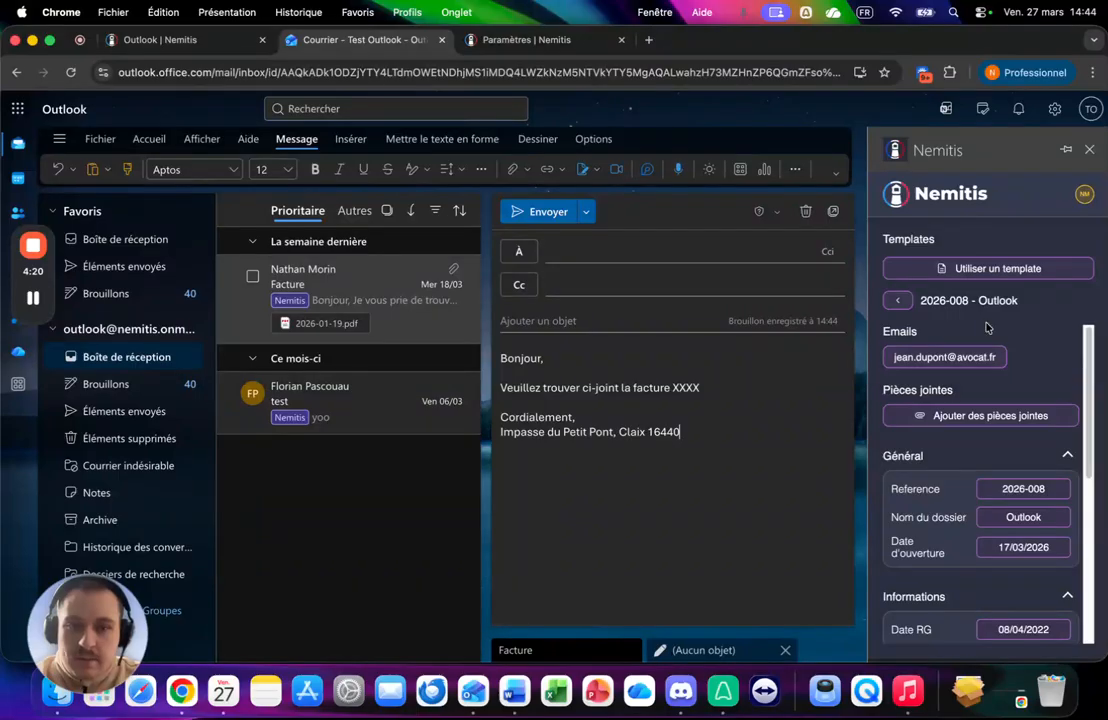
{"action": "left_click", "coordinate": [602, 257]}
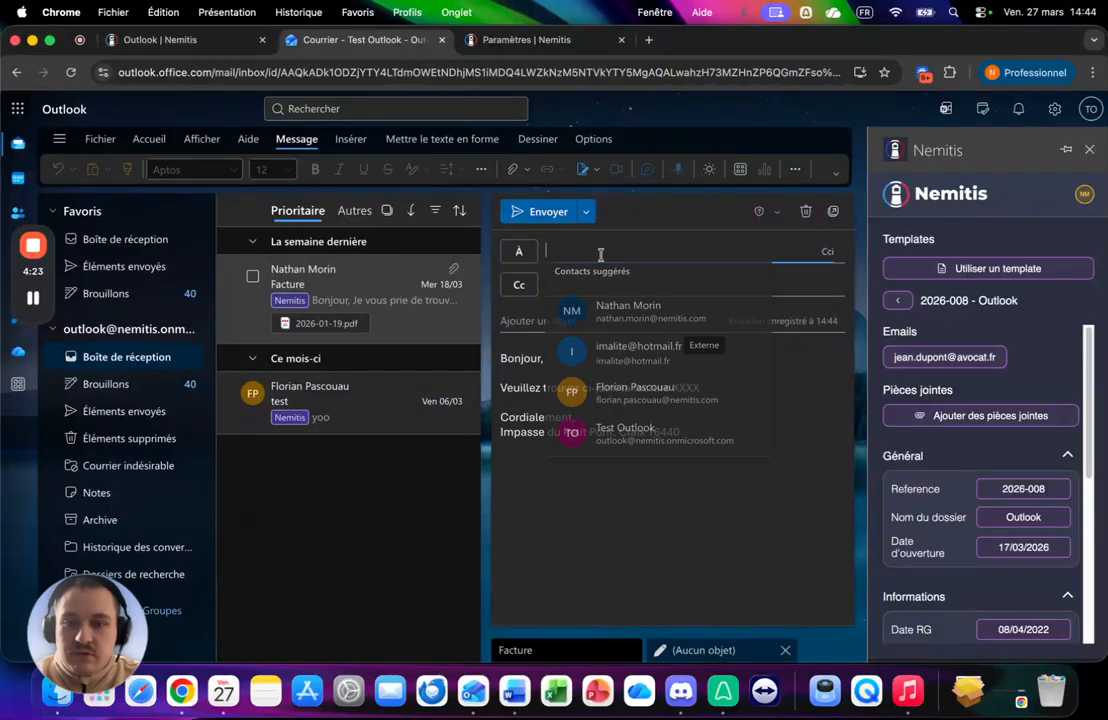
{"action": "left_click", "coordinate": [606, 310]}
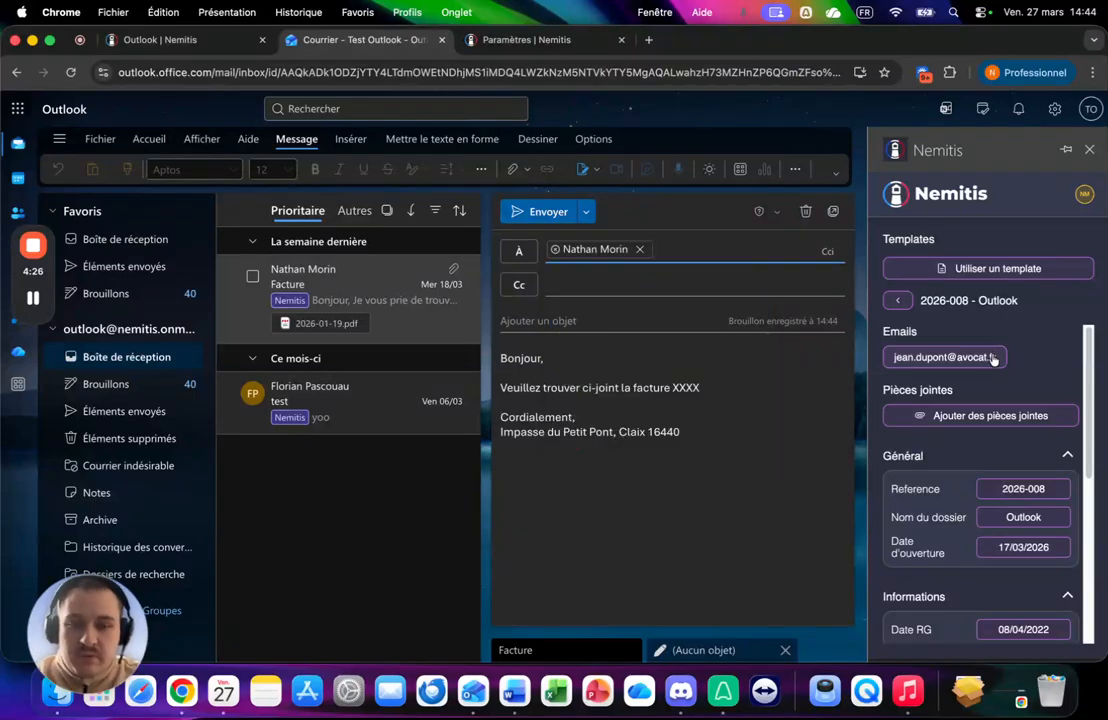
{"action": "left_click", "coordinate": [1033, 386]}
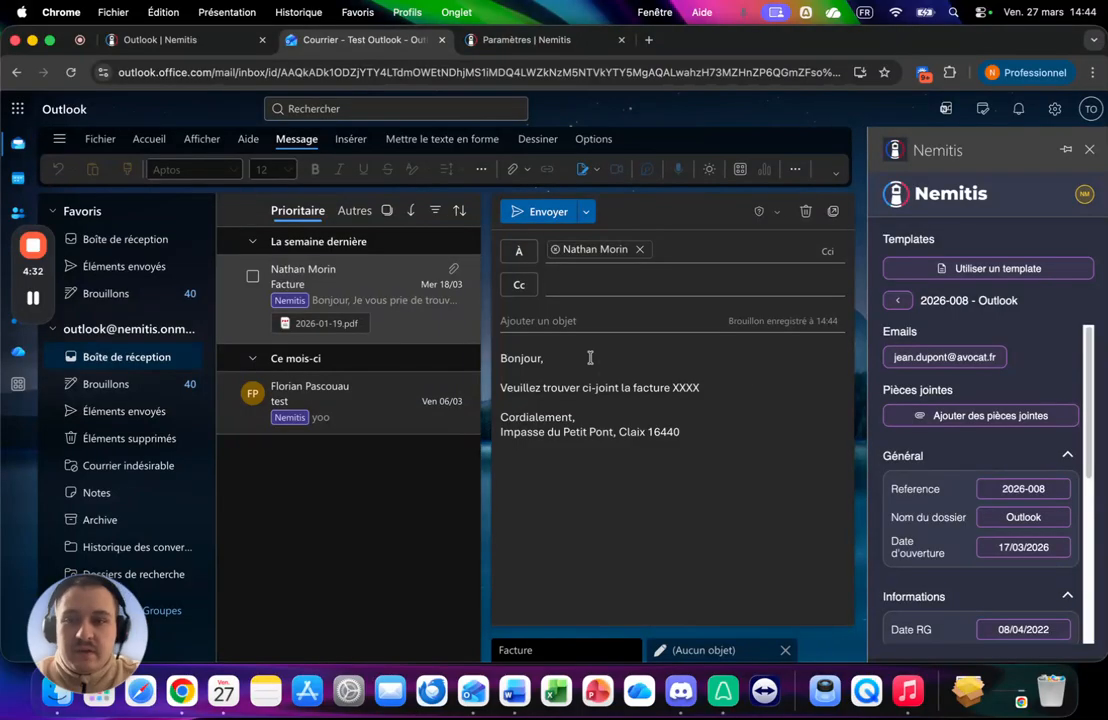
{"action": "left_click", "coordinate": [520, 211]}
{"action": "left_click", "coordinate": [609, 413]}
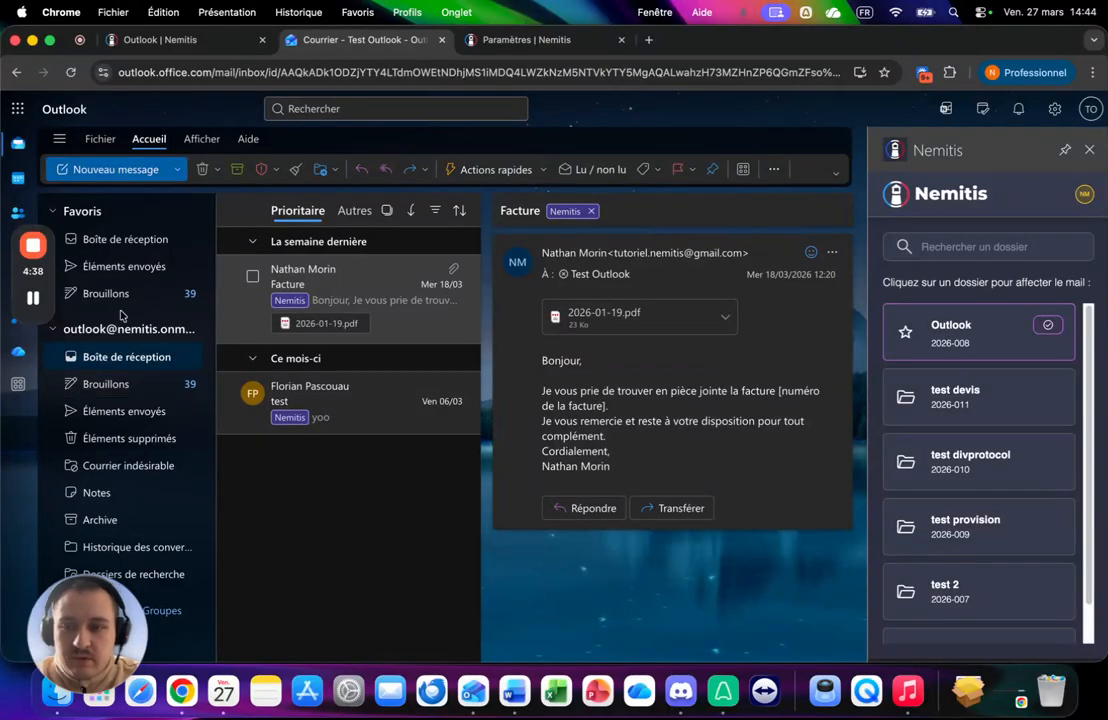
Check the sent message's dossier assignment in Éléments envoyés, and switch to Nemitis to view the Outlook dossier's emails.
{"action": "left_click", "coordinate": [104, 410]}
{"action": "left_click", "coordinate": [388, 300]}
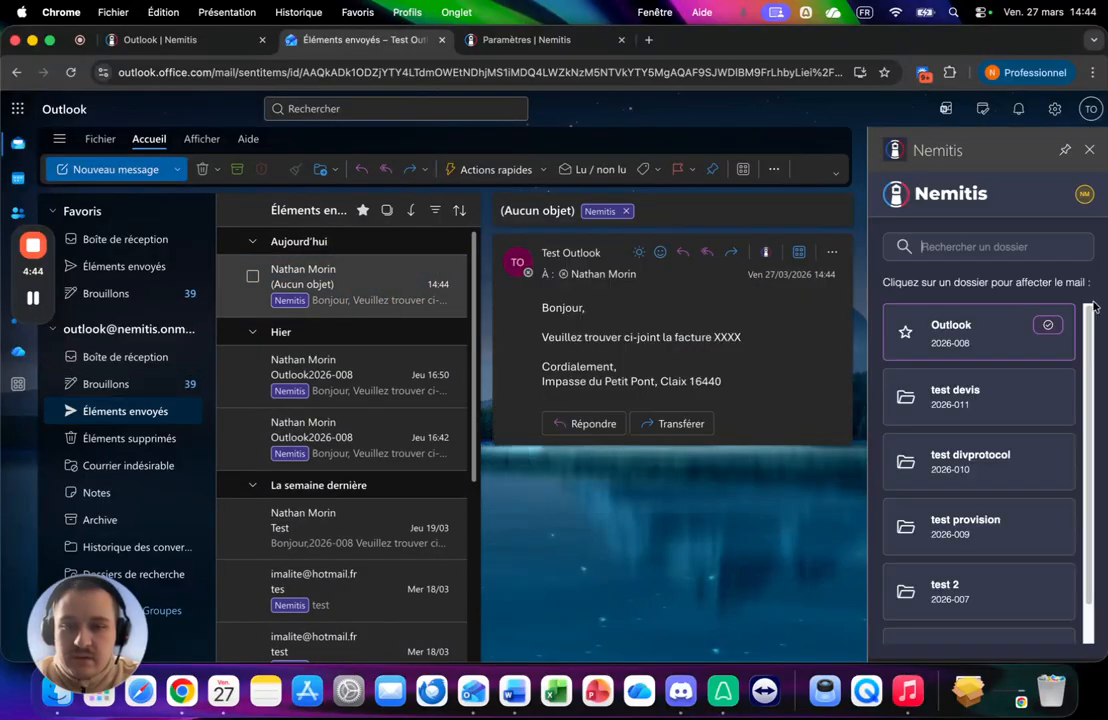
{"action": "left_click", "coordinate": [118, 45]}
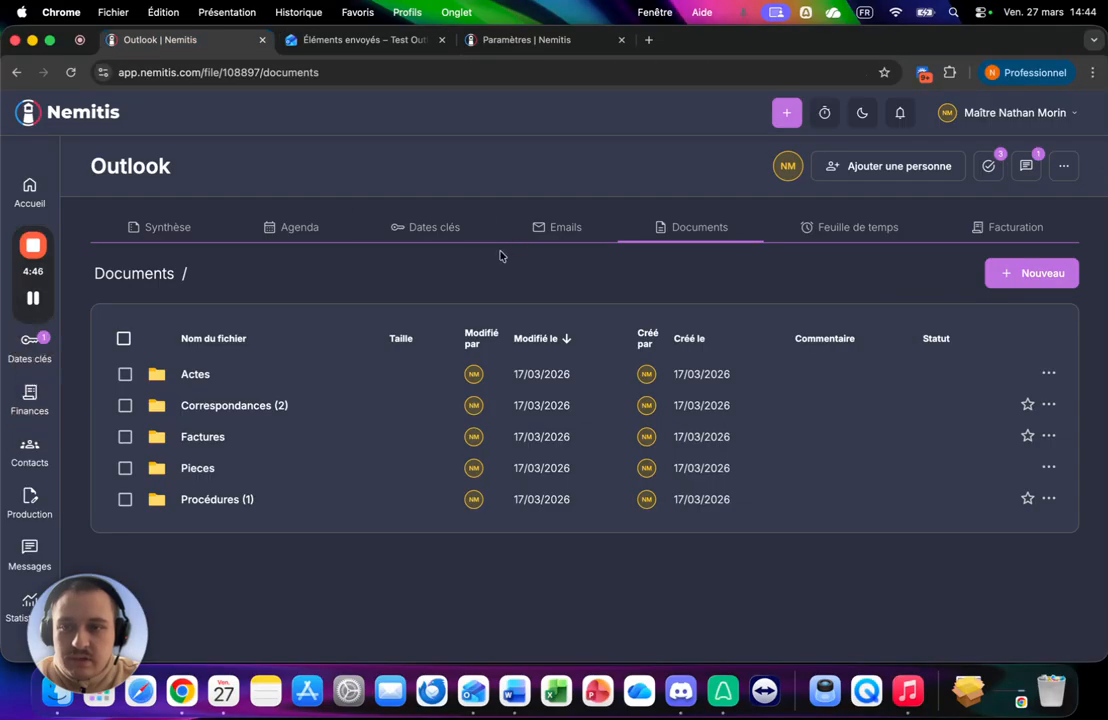
{"action": "left_click", "coordinate": [525, 238]}
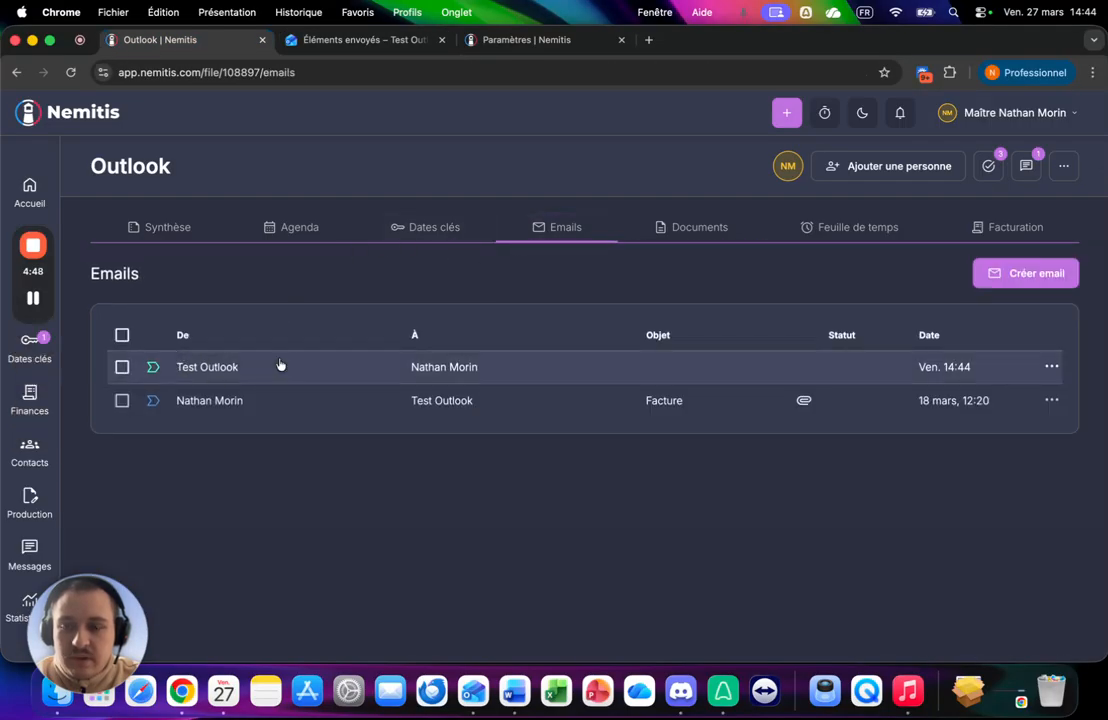
{"action": "mouse_move", "coordinate": [38, 257]}
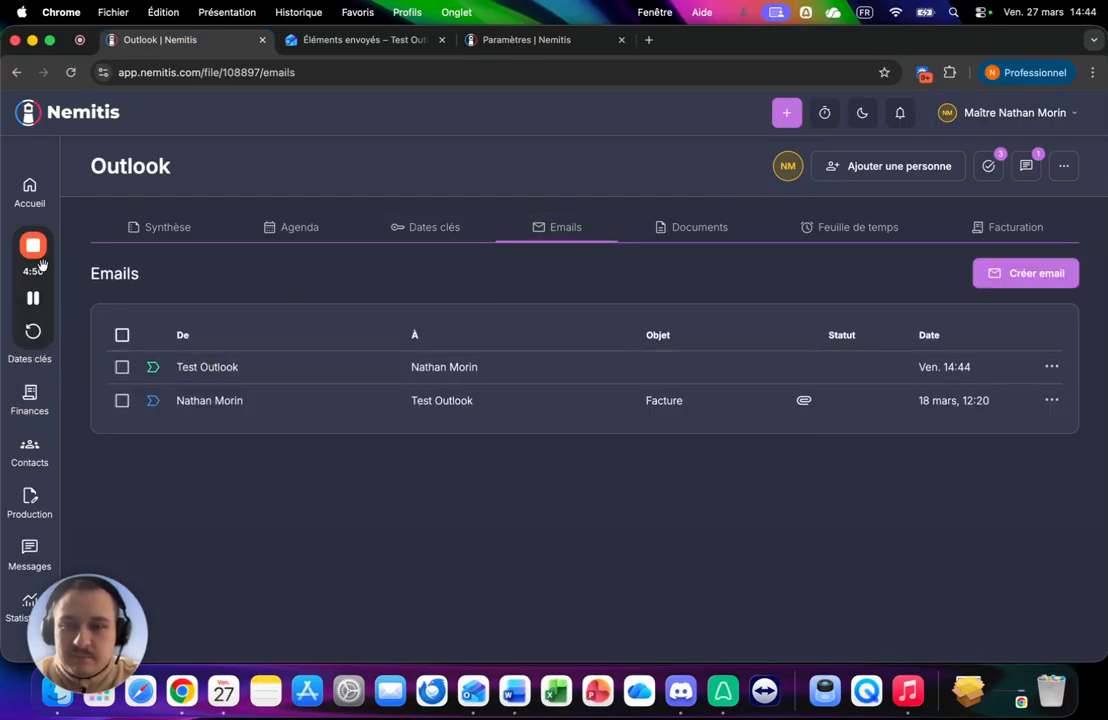